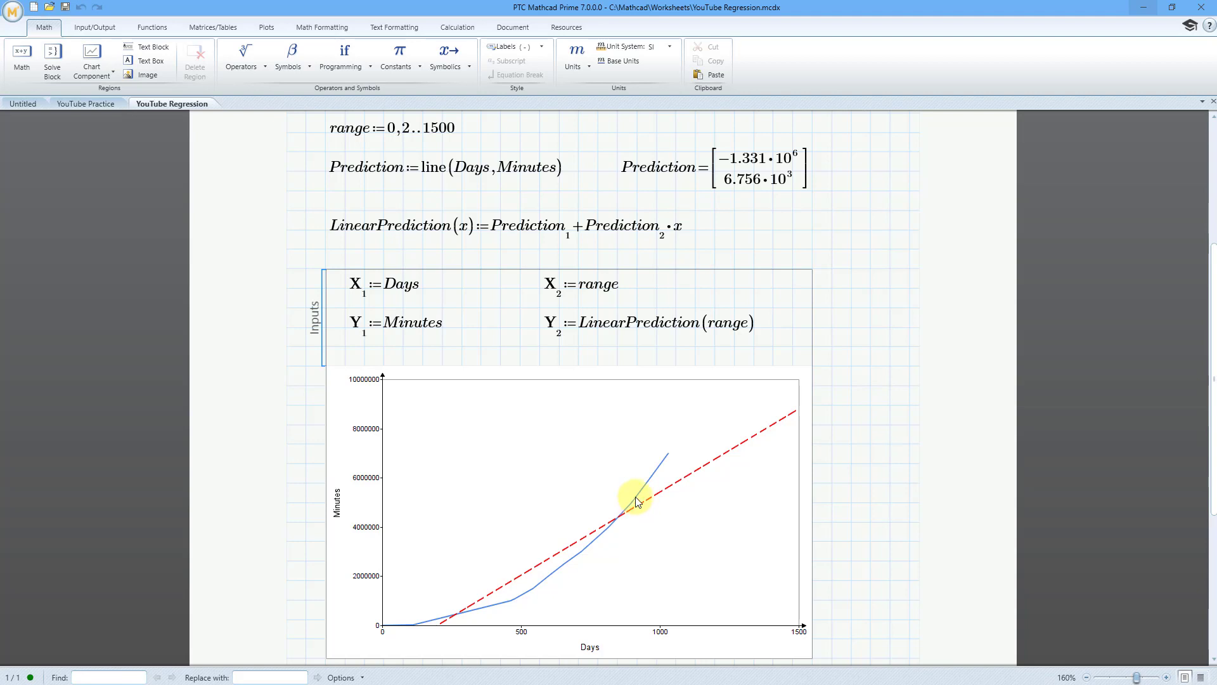
# - Move the chart component lower to leave blank space below the LinearPrediction definition
pyautogui.moveTo(1210, 377); pyautogui.dragTo(1201, 428)
pyautogui.click(720, 410)
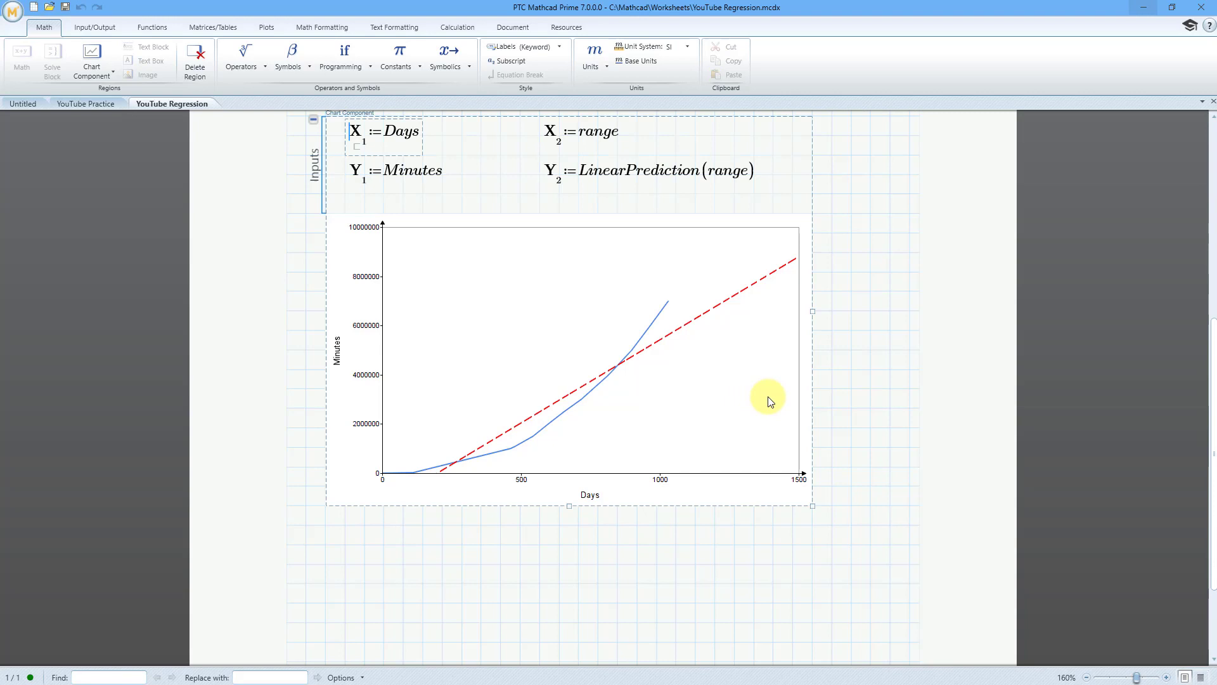
pyautogui.click(758, 509)
pyautogui.scroll(4, 758, 509)
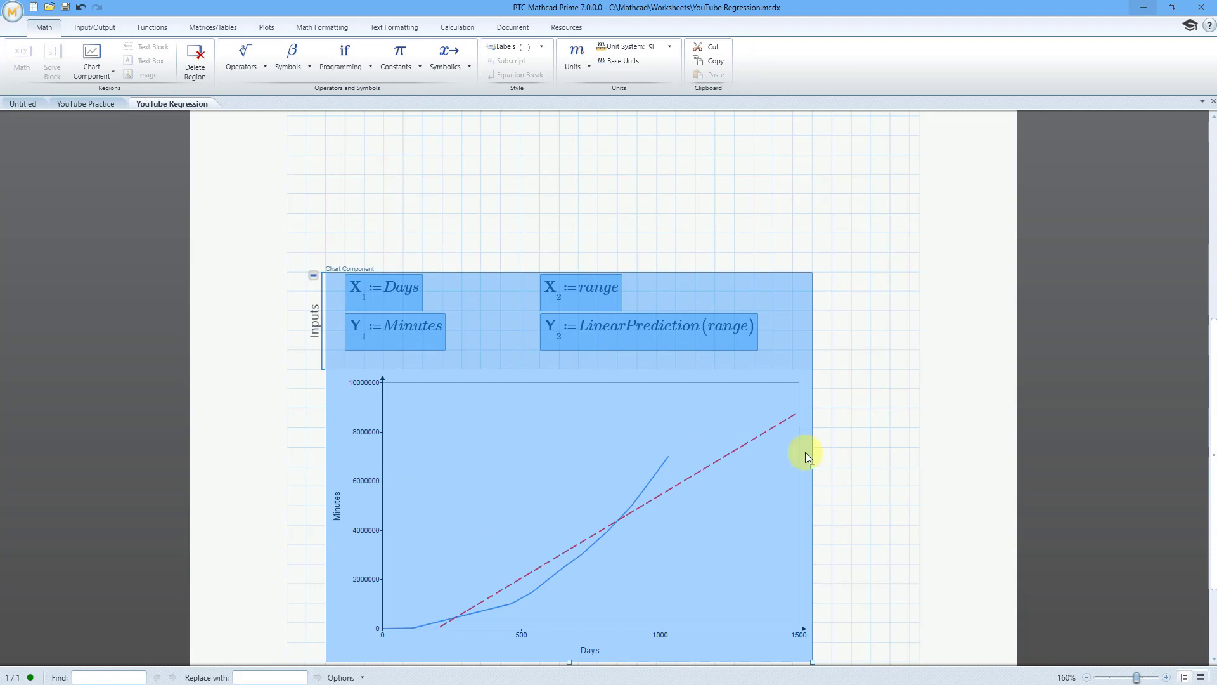
pyautogui.moveTo(1210, 453); pyautogui.dragTo(1201, 218)
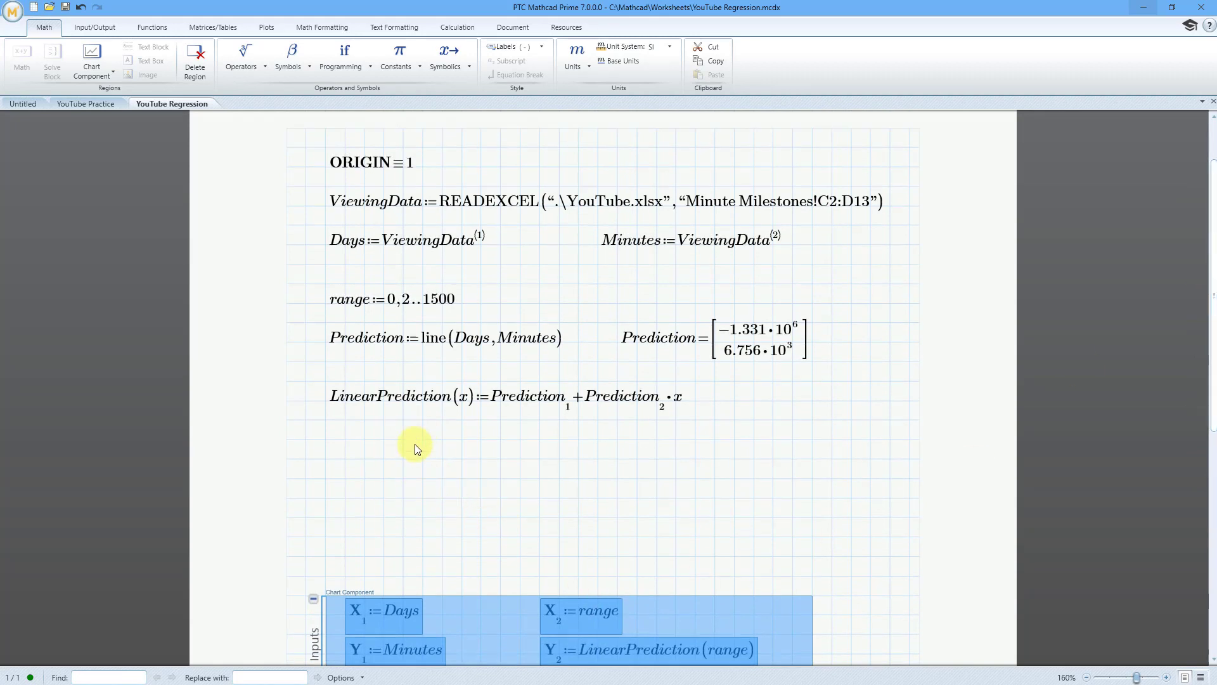
# - Shift the Prediction and LinearPrediction equations one step to the right
pyautogui.click(383, 438)
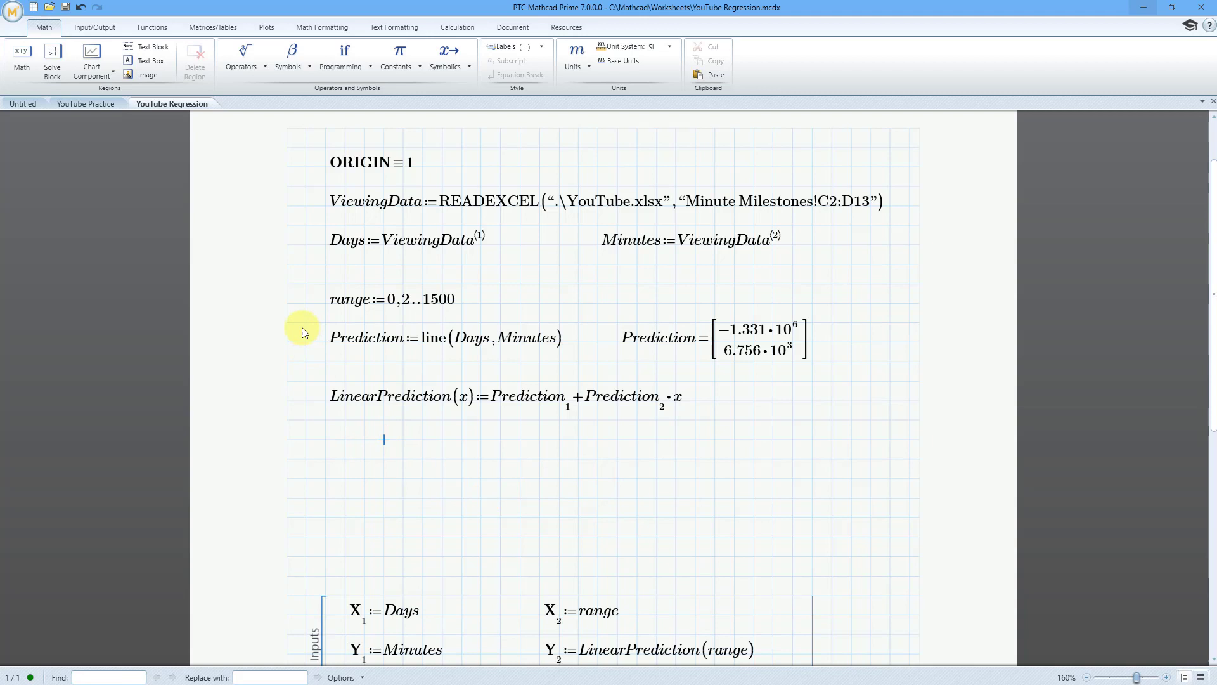
pyautogui.moveTo(303, 329); pyautogui.dragTo(774, 432)
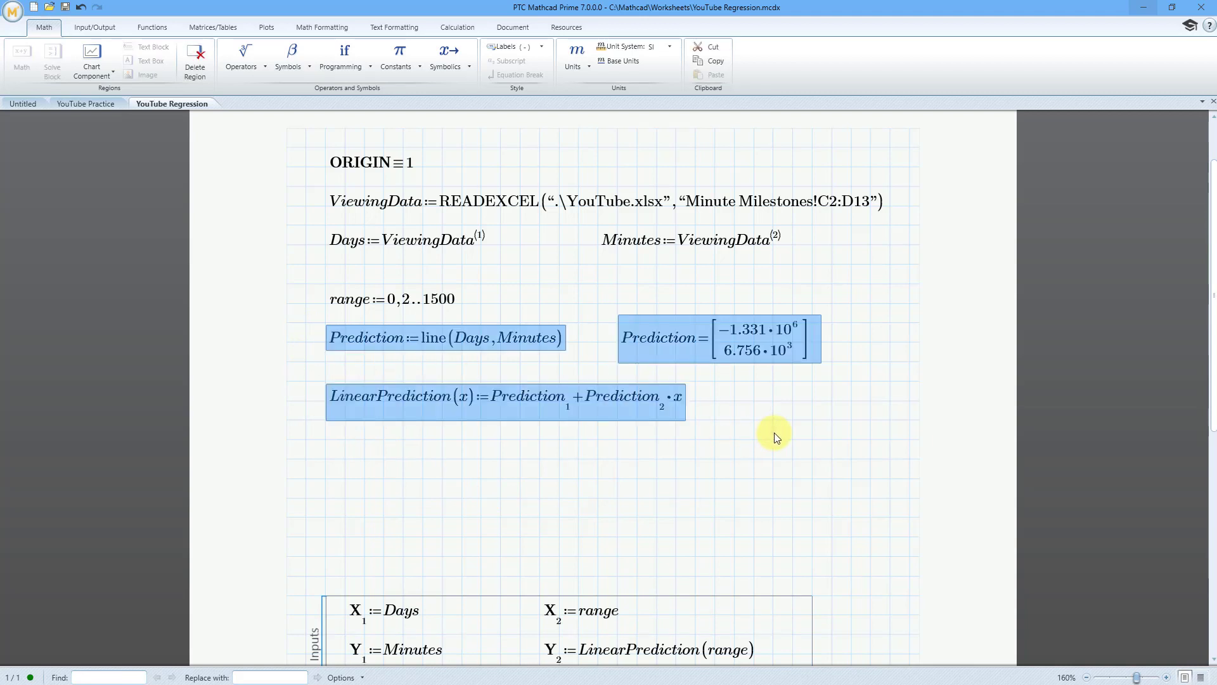
pyautogui.press('Right')
pyautogui.press('Right')
pyautogui.press('Right')
pyautogui.press('Right')
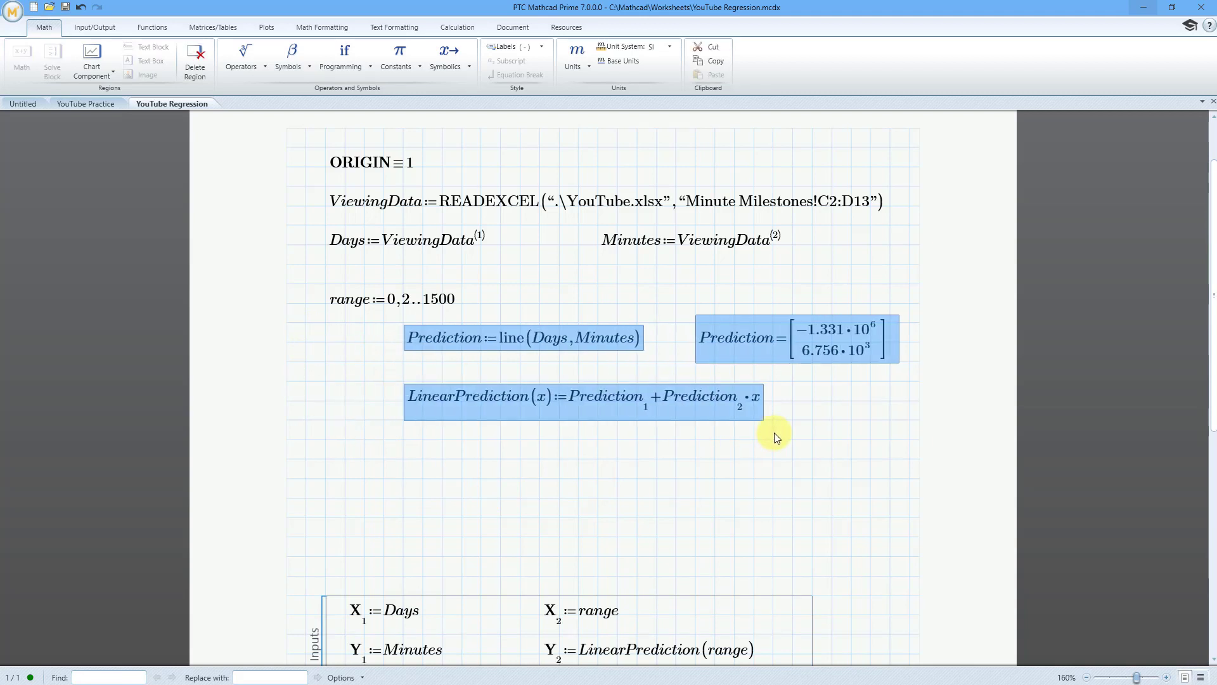
pyautogui.click(720, 456)
# - Add a 'Linear Fit' text label to the left of the Prediction line
pyautogui.click(287, 343)
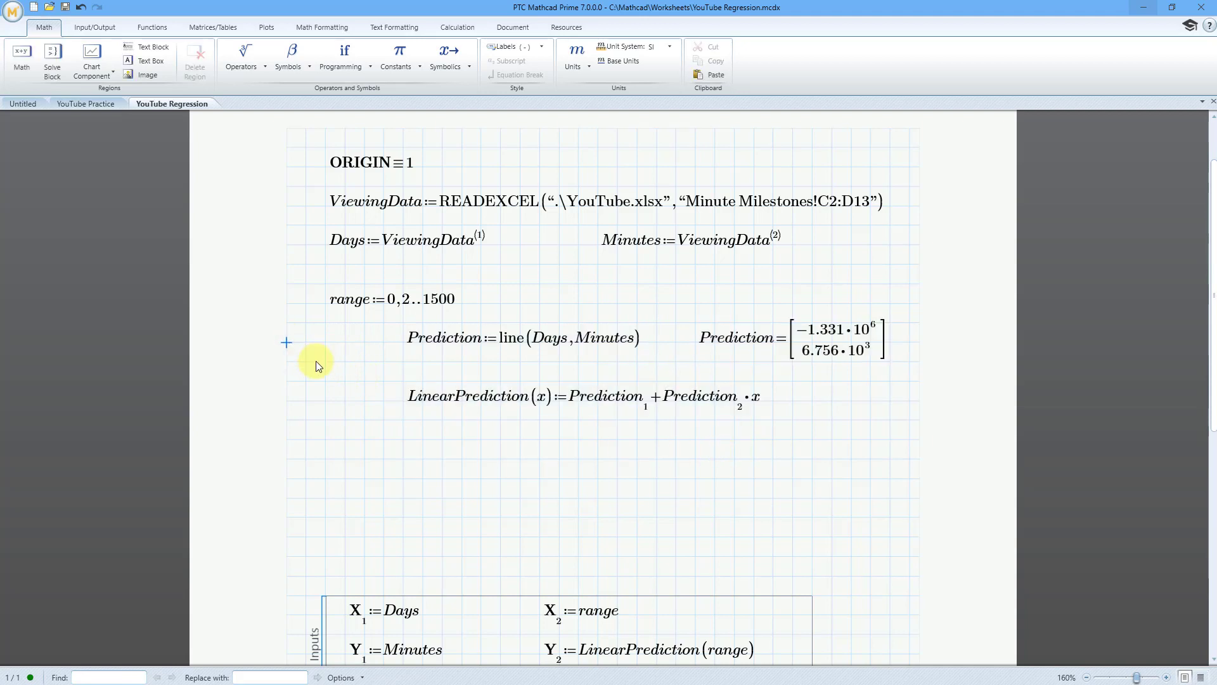
pyautogui.click(146, 61)
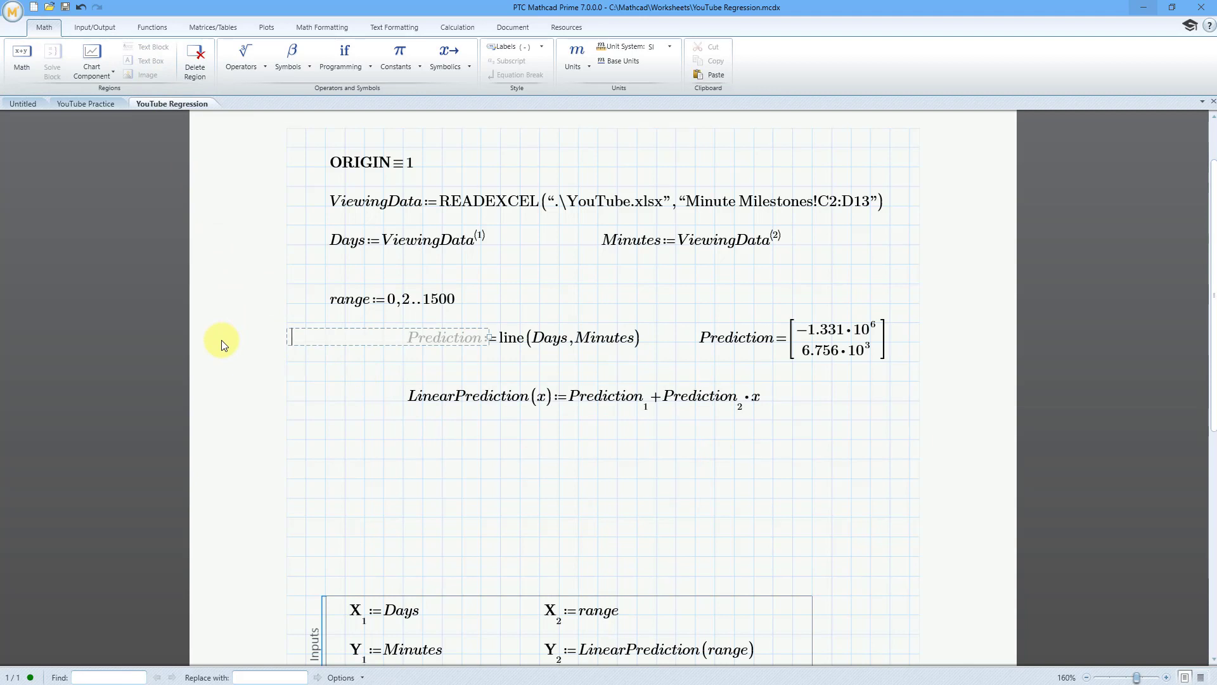
pyautogui.write('Linear Fit')
pyautogui.click(310, 413)
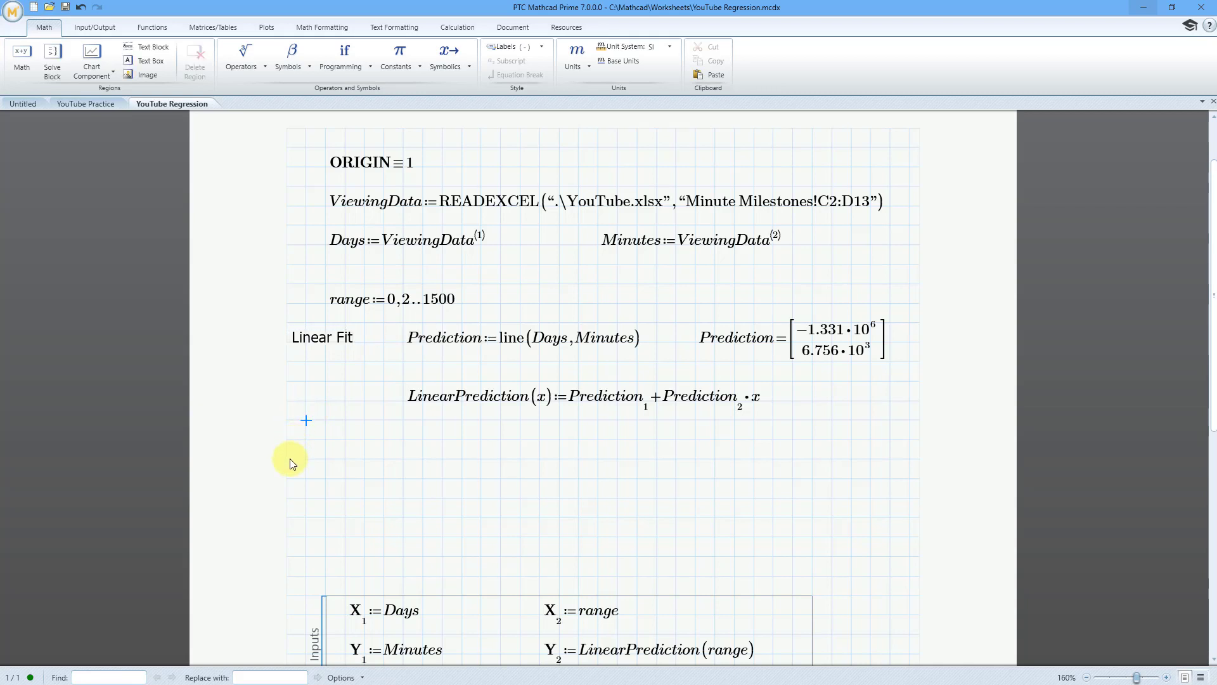
# - Add an 'Exponential Fit' text box below LinearPrediction, narrowed to fit its text
pyautogui.click(158, 60)
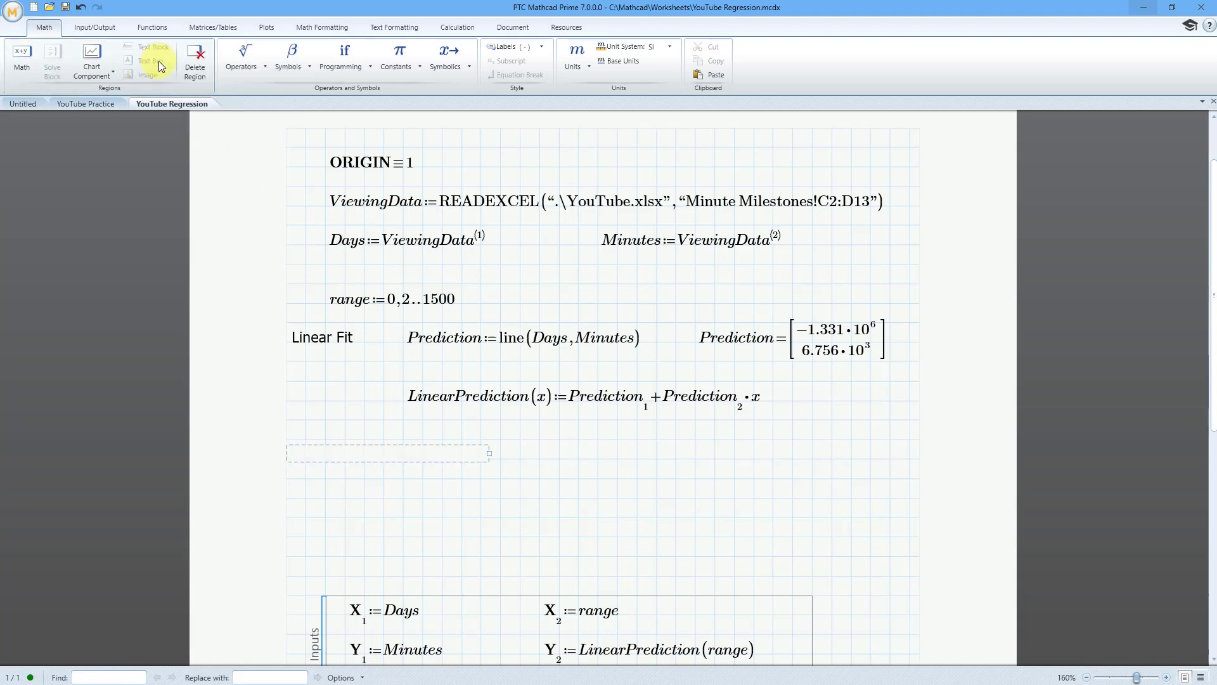
pyautogui.write('Exponent')
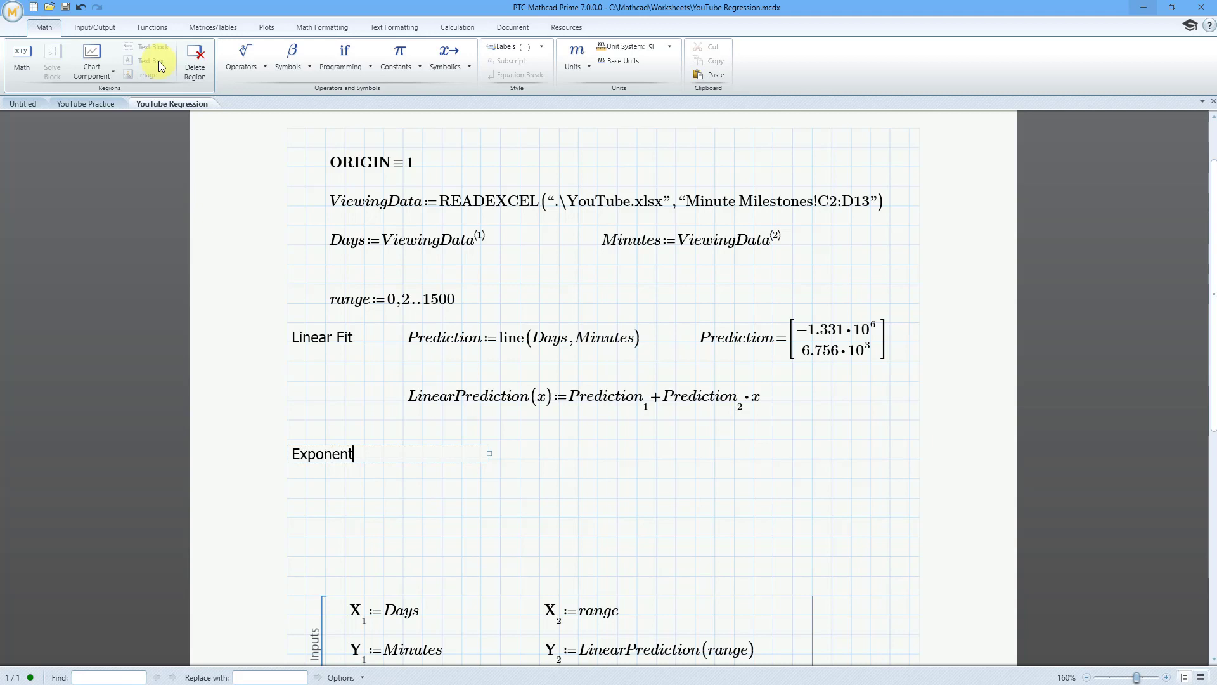
pyautogui.write('ial Fit')
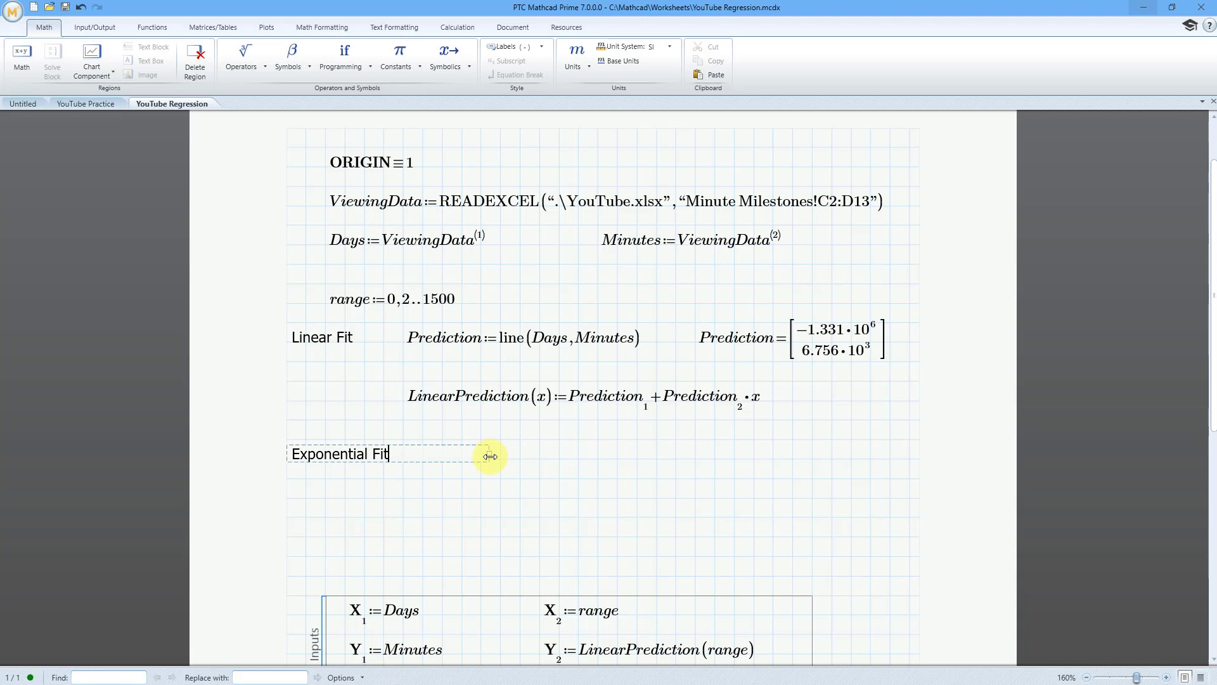
pyautogui.moveTo(489, 452); pyautogui.dragTo(415, 462)
pyautogui.click(443, 479)
pyautogui.click(407, 462)
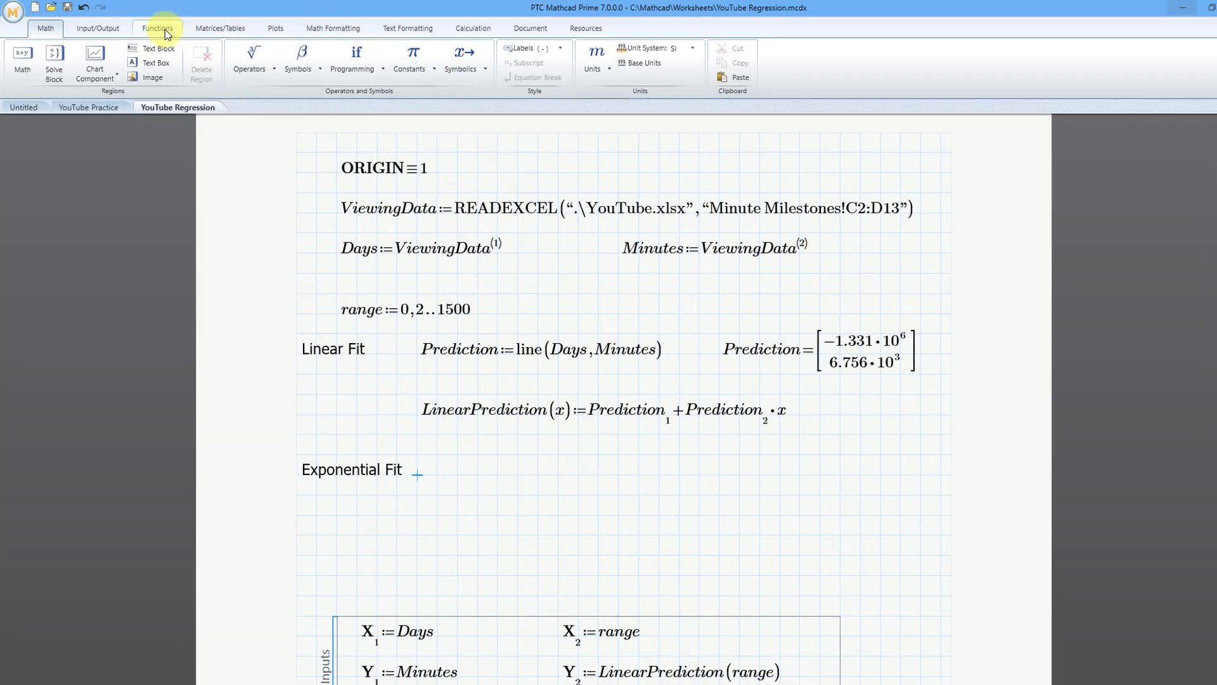
# - Look up the expfit function under Curve Fitting and Smoothing to see what it returns
pyautogui.click(164, 30)
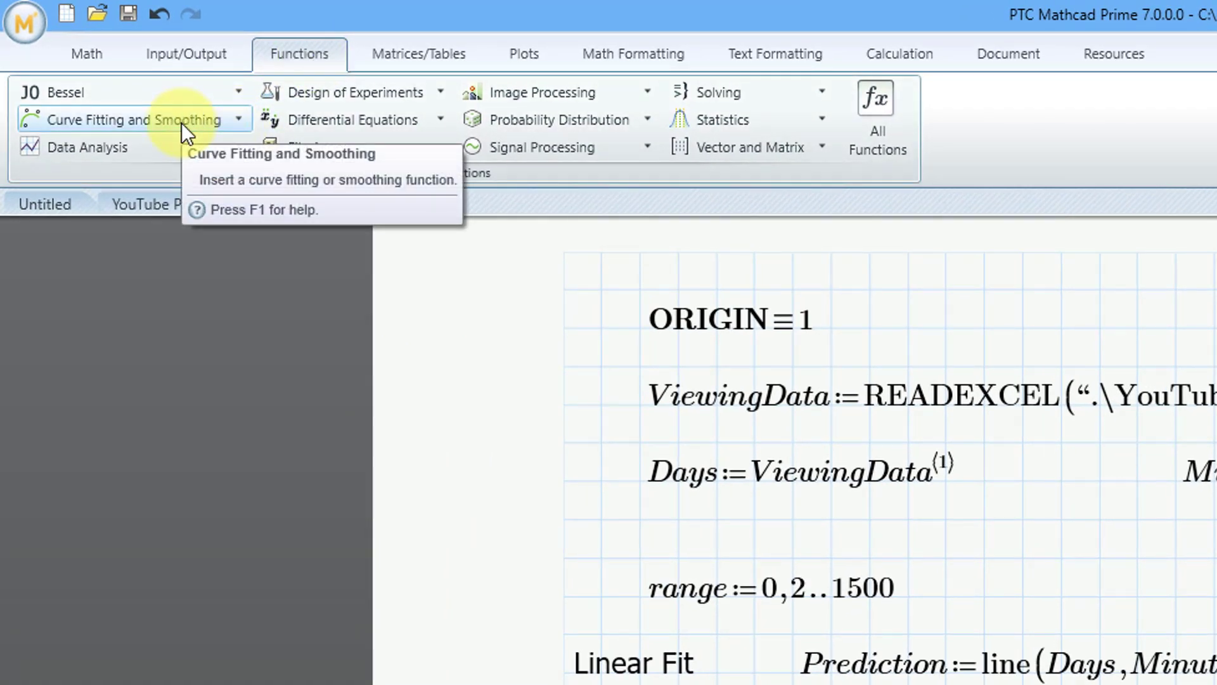
pyautogui.click(183, 127)
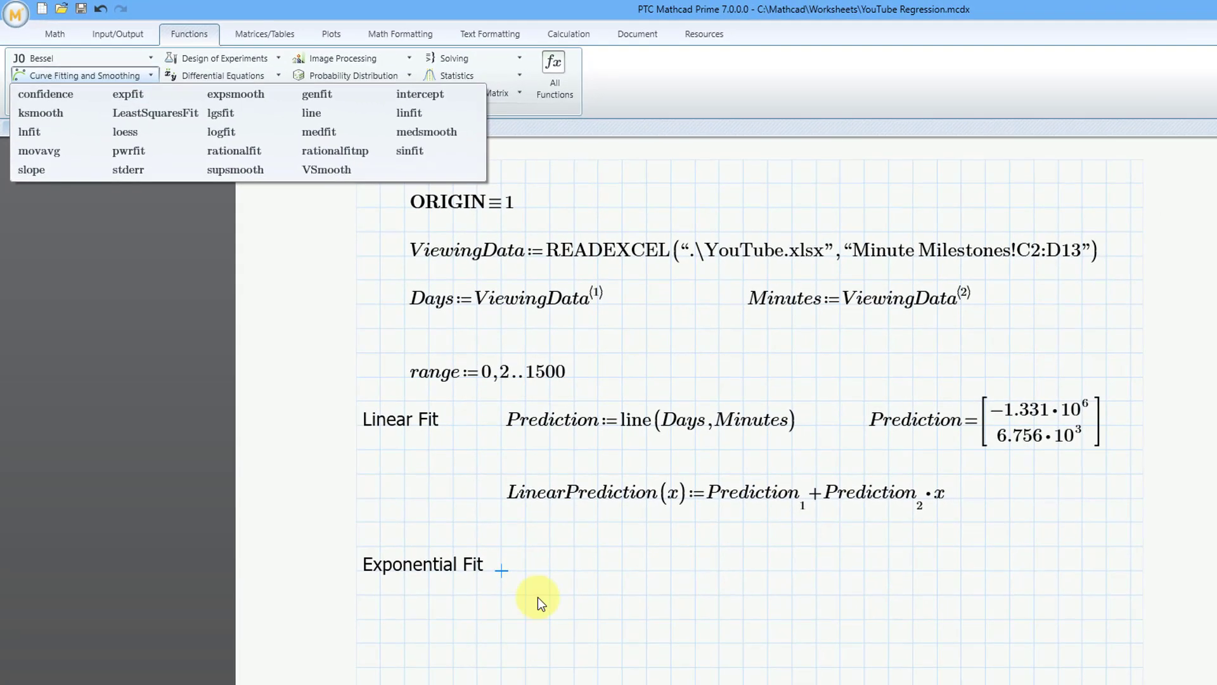
pyautogui.click(677, 564)
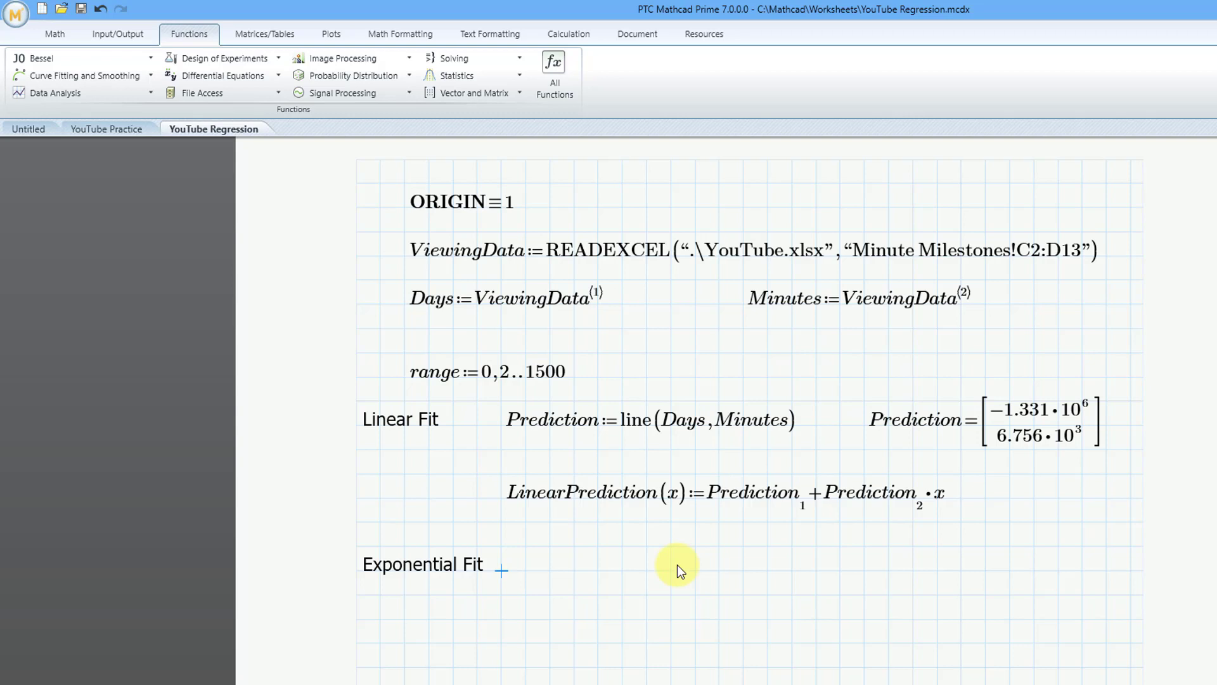
# - Define ExpPred := expfit(Days, Minutes), removing the unused third argument
pyautogui.write('ExpPred')
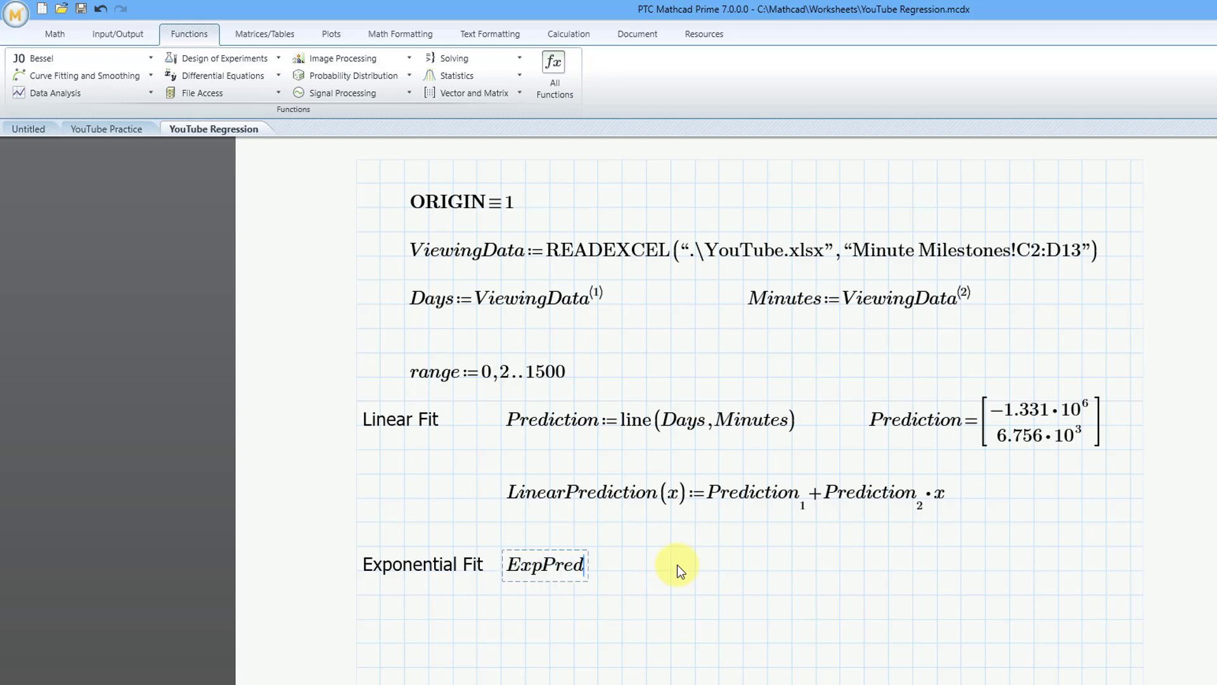
pyautogui.write(':=')
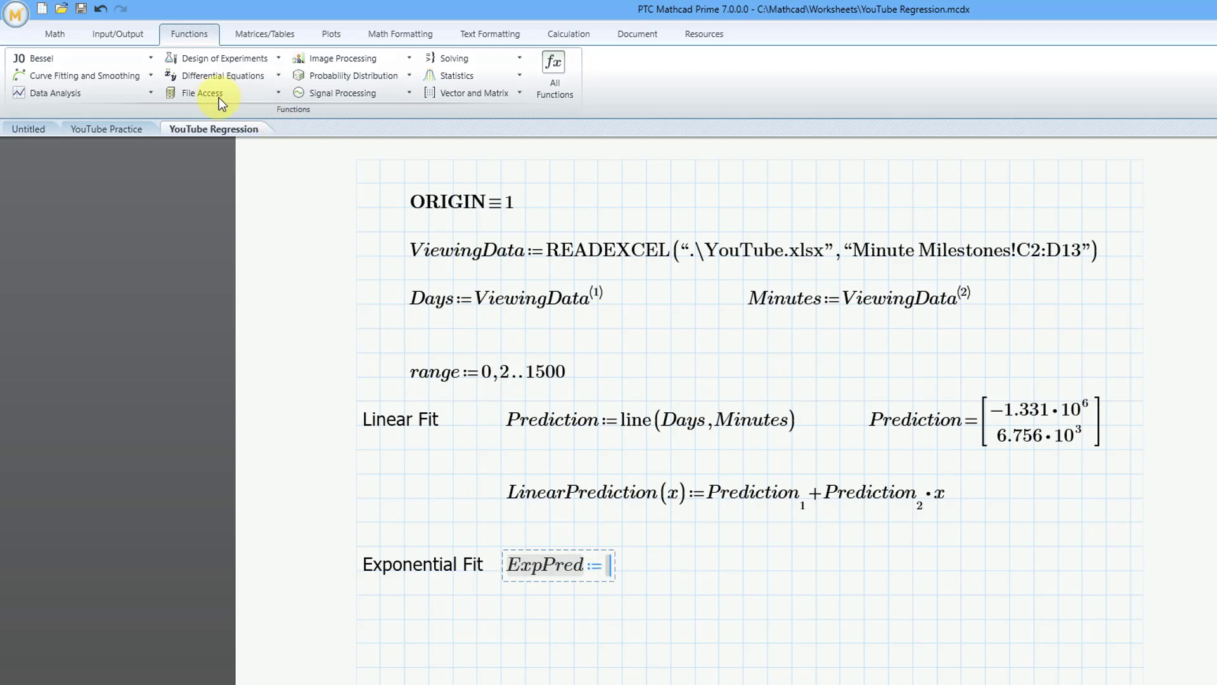
pyautogui.click(119, 76)
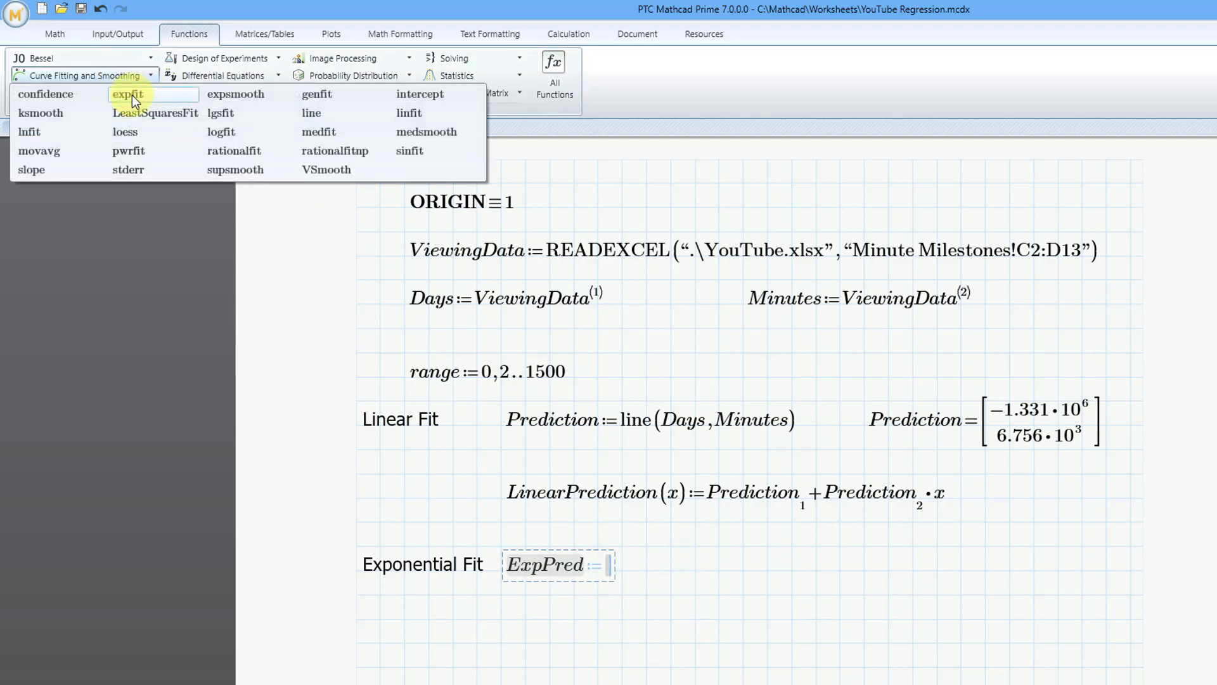
pyautogui.click(129, 95)
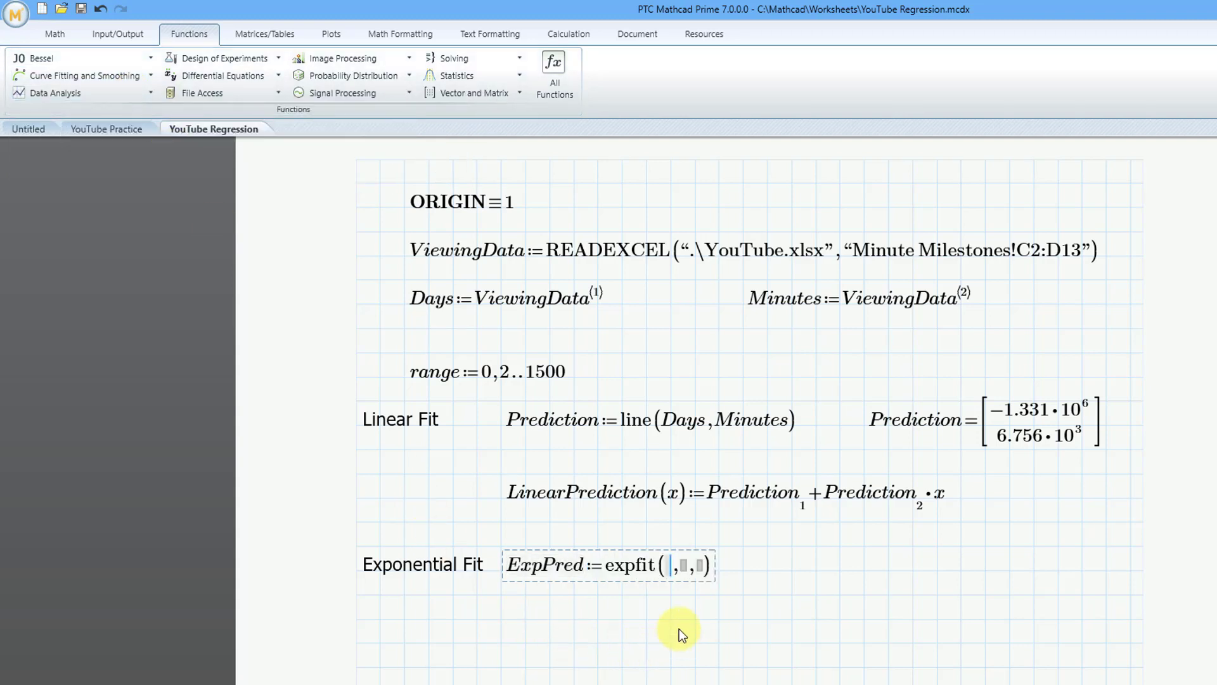
pyautogui.write('Day')
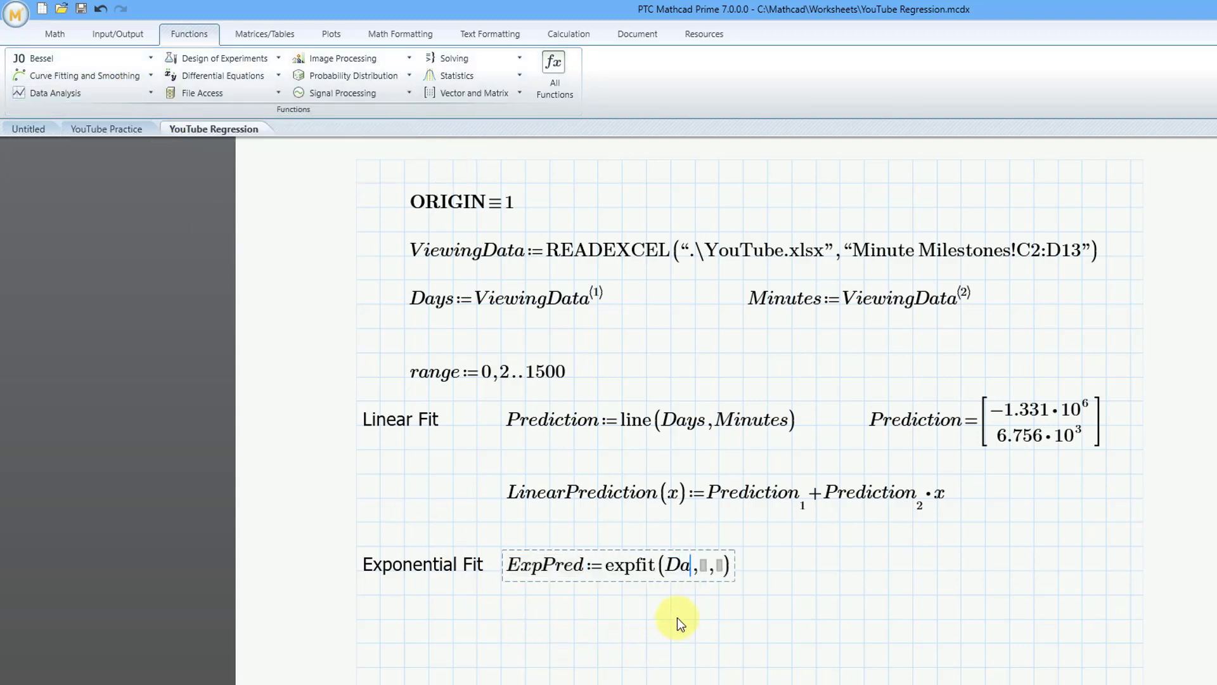
pyautogui.write('s')
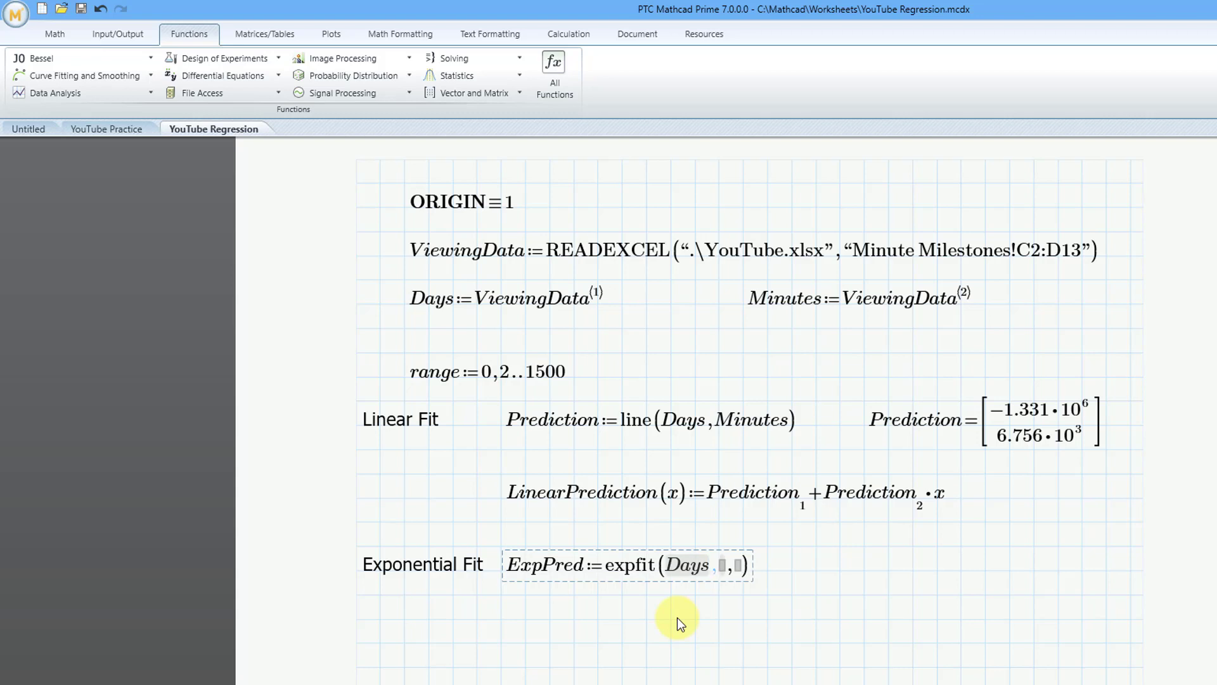
pyautogui.press('Tab')
pyautogui.write('Minutes')
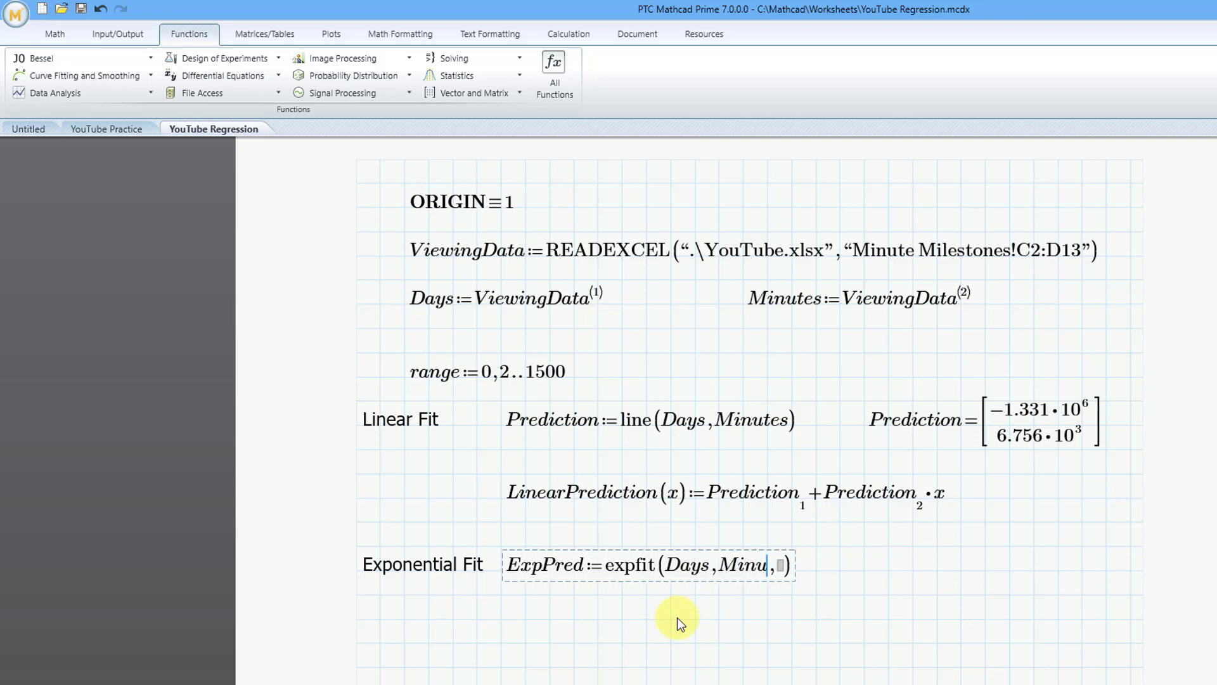
pyautogui.click(805, 564)
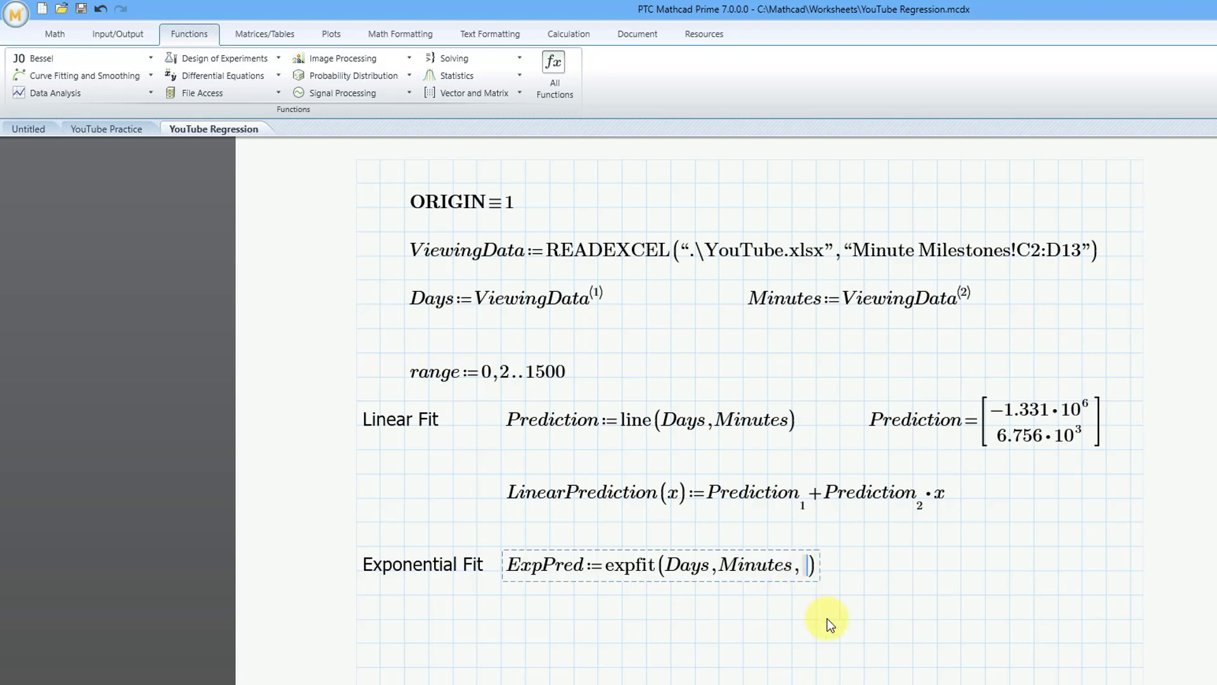
pyautogui.press('BackSpace')
pyautogui.click(865, 571)
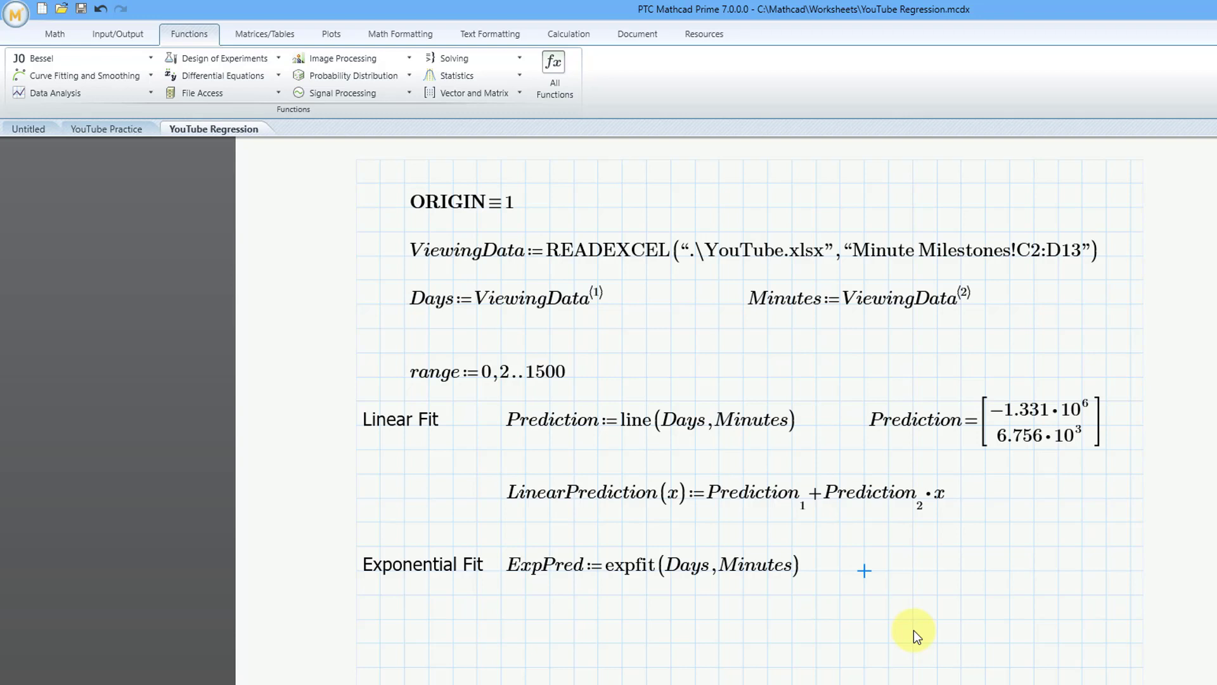
# - Evaluate ExpPred to show coefficients 6.692·10^5, 0.002 and −8.42·10^5
pyautogui.write('ExpPred')
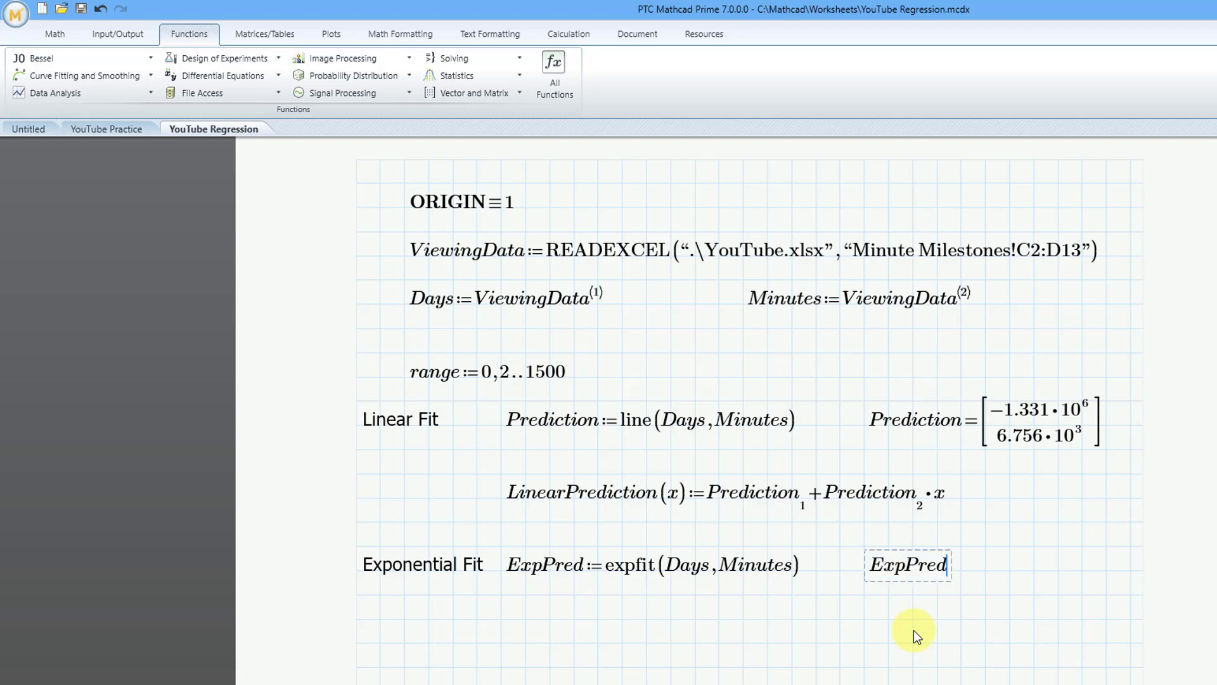
pyautogui.write('=')
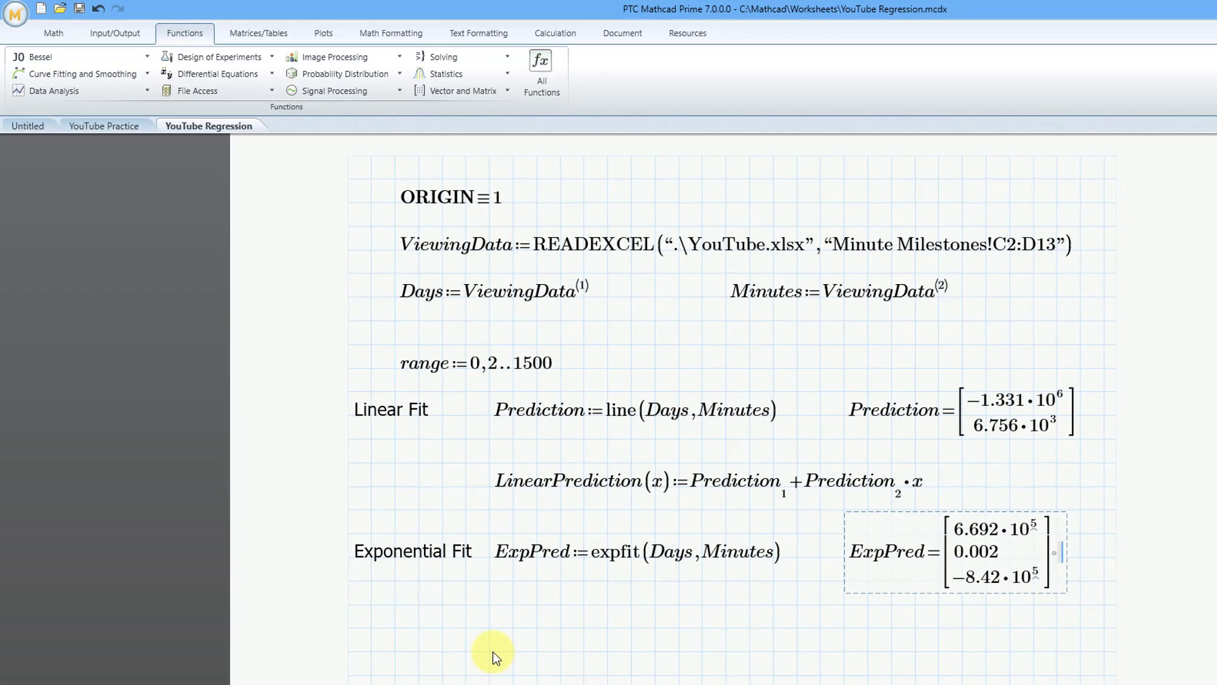
pyautogui.click(491, 651)
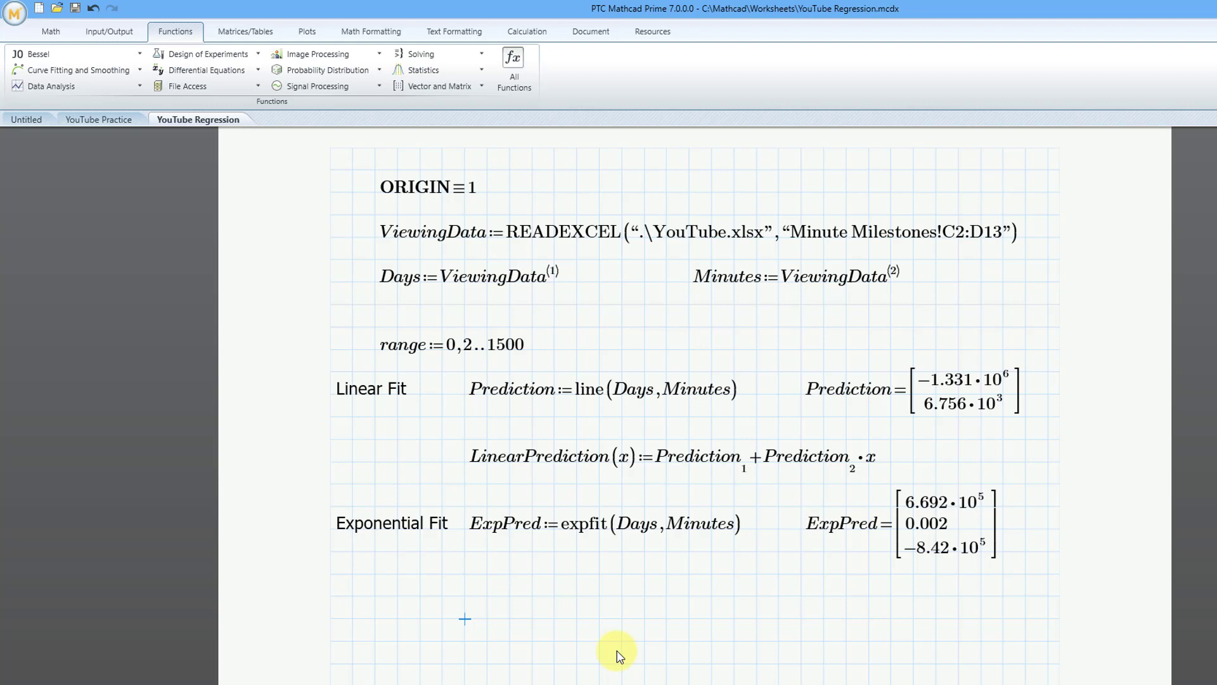
# - Begin the EPF(x) definition as ExpPred₁·e with an empty exponent
pyautogui.write('EPF(x):=')
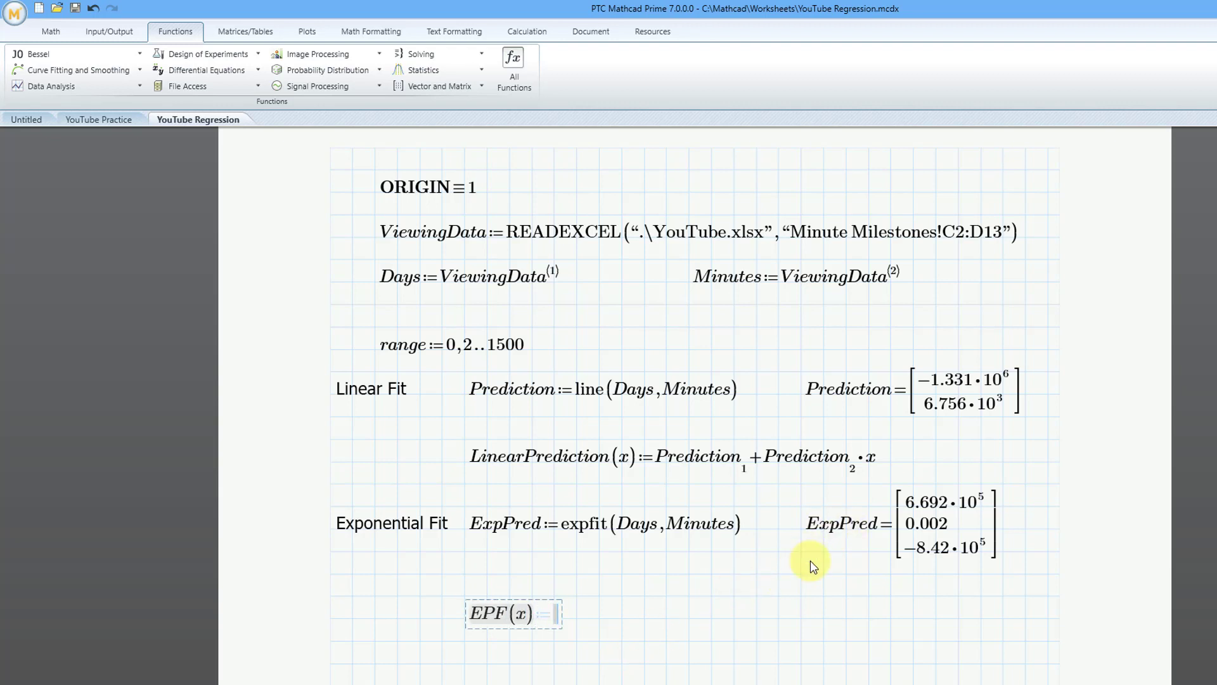
pyautogui.write('ExpPred')
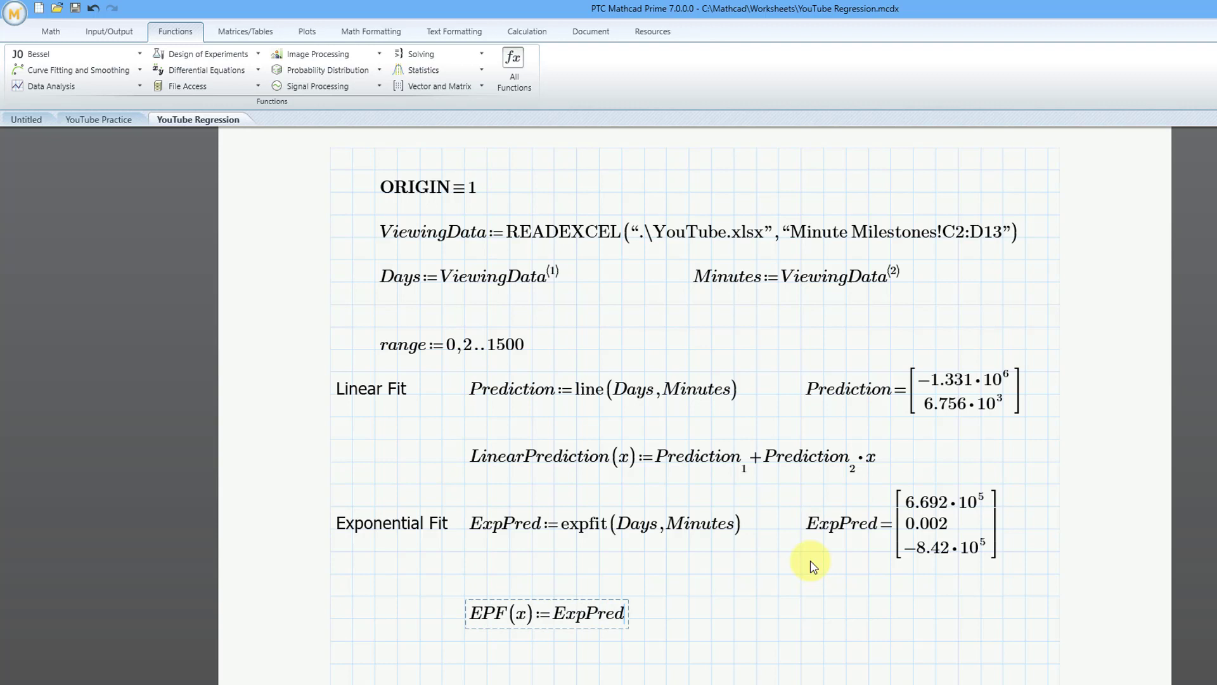
pyautogui.write('[')
pyautogui.write('*')
pyautogui.write('e')
pyautogui.write('^')
# - Complete EPF(x) with exponent ExpPred₂·x plus the constant term ExpPred₃
pyautogui.write('ExpP')
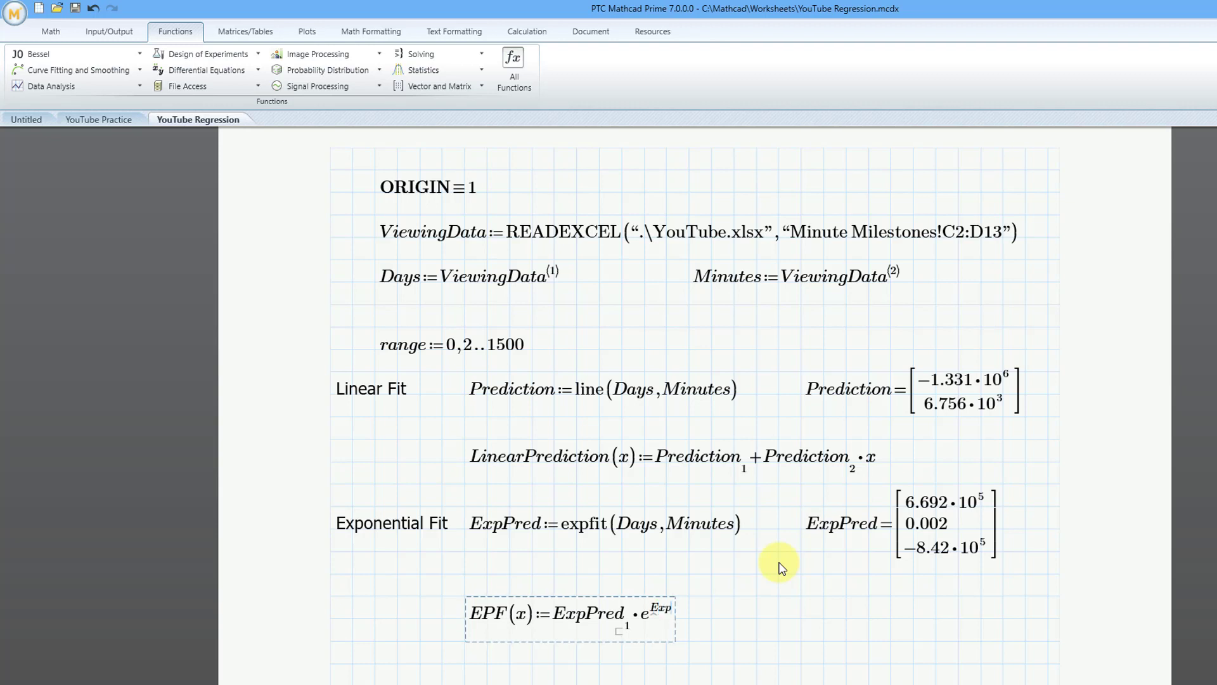
pyautogui.write('re')
pyautogui.write('d')
pyautogui.write('[')
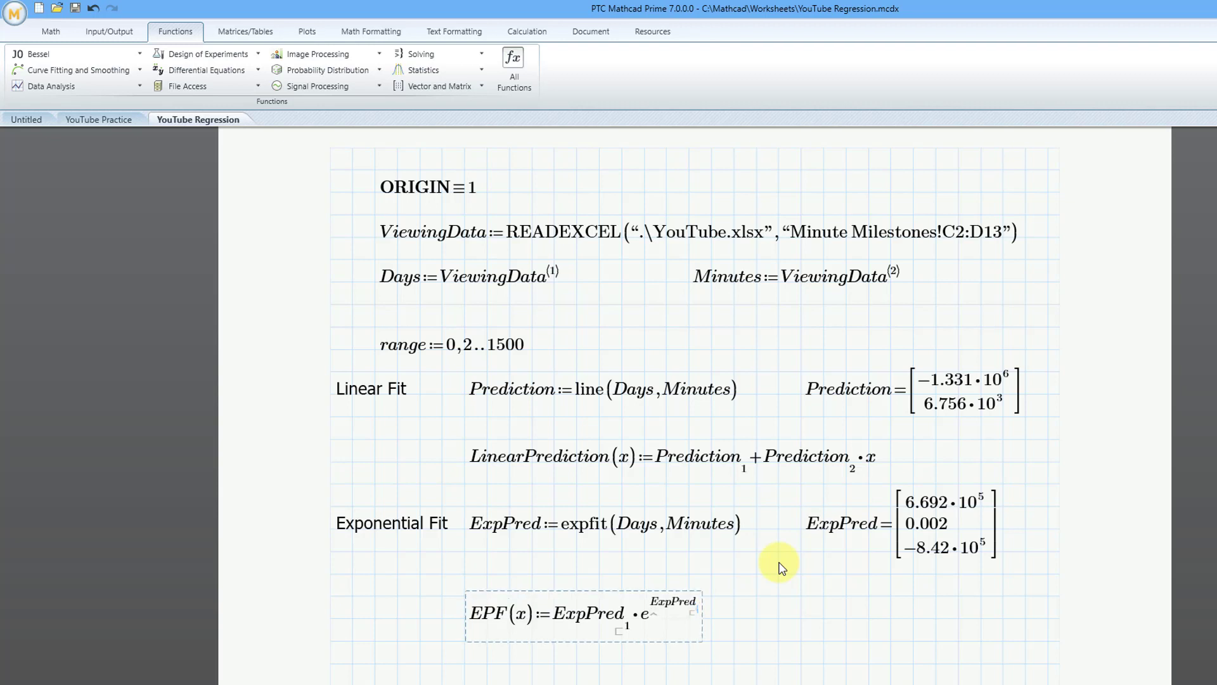
pyautogui.write('2')
pyautogui.write('*')
pyautogui.write('x')
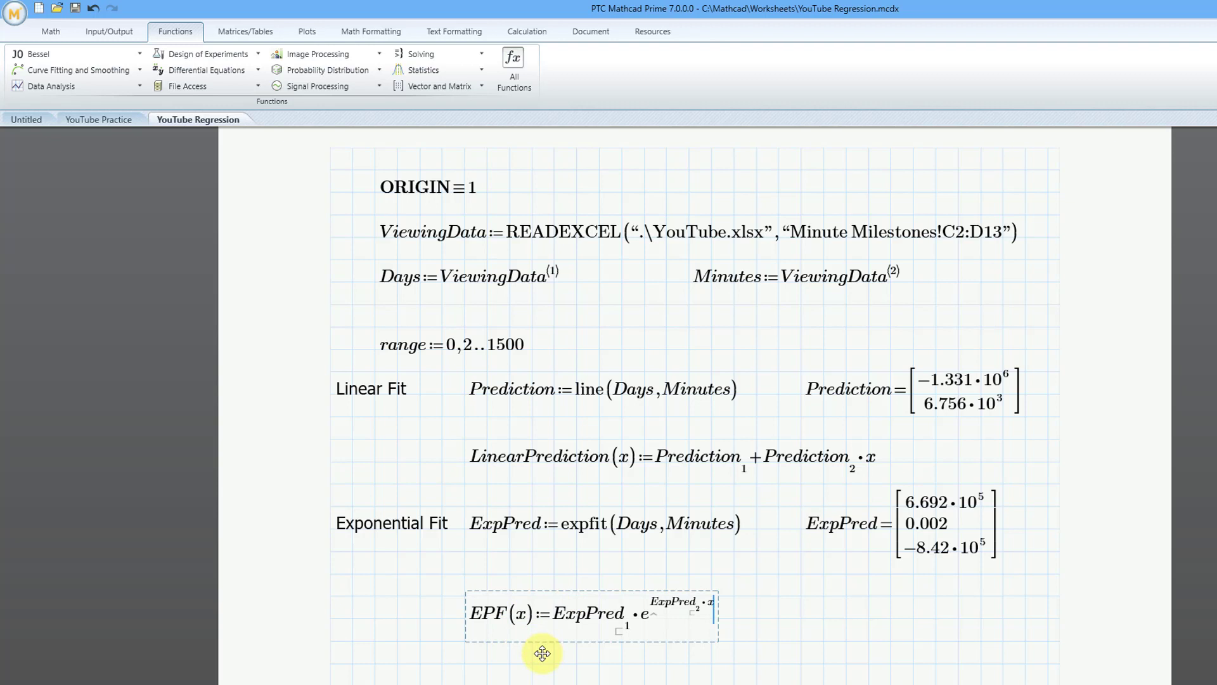
pyautogui.press('Right')
pyautogui.write('+')
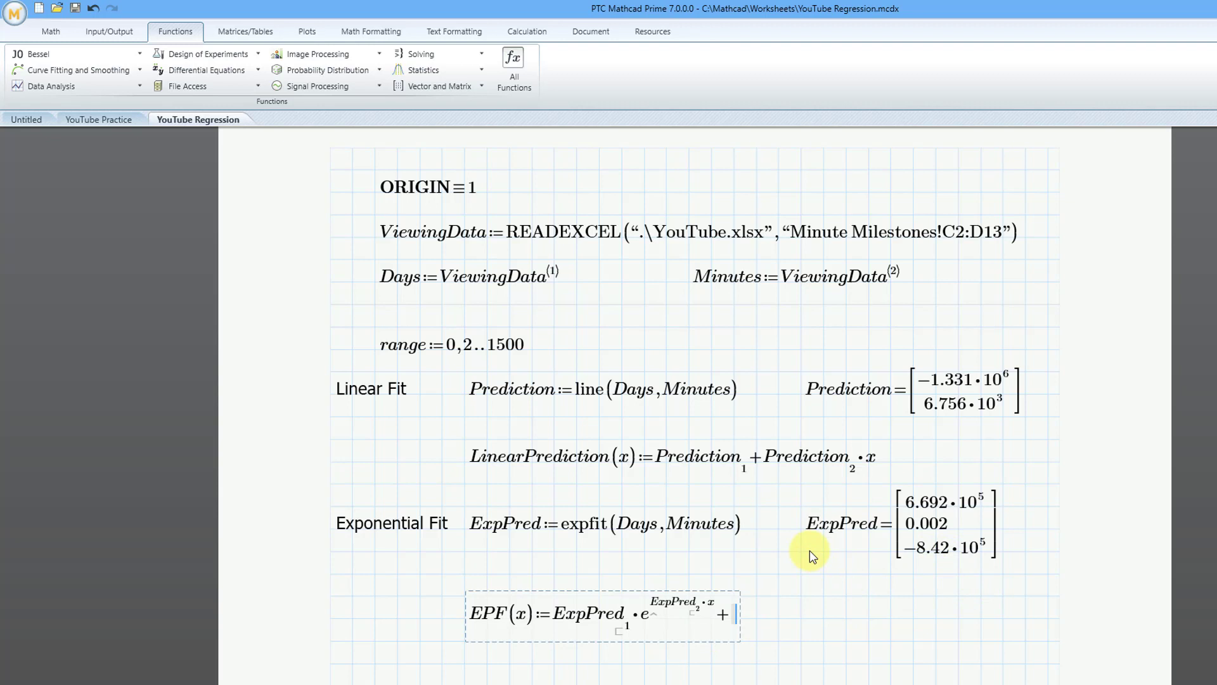
pyautogui.write('ExpPred')
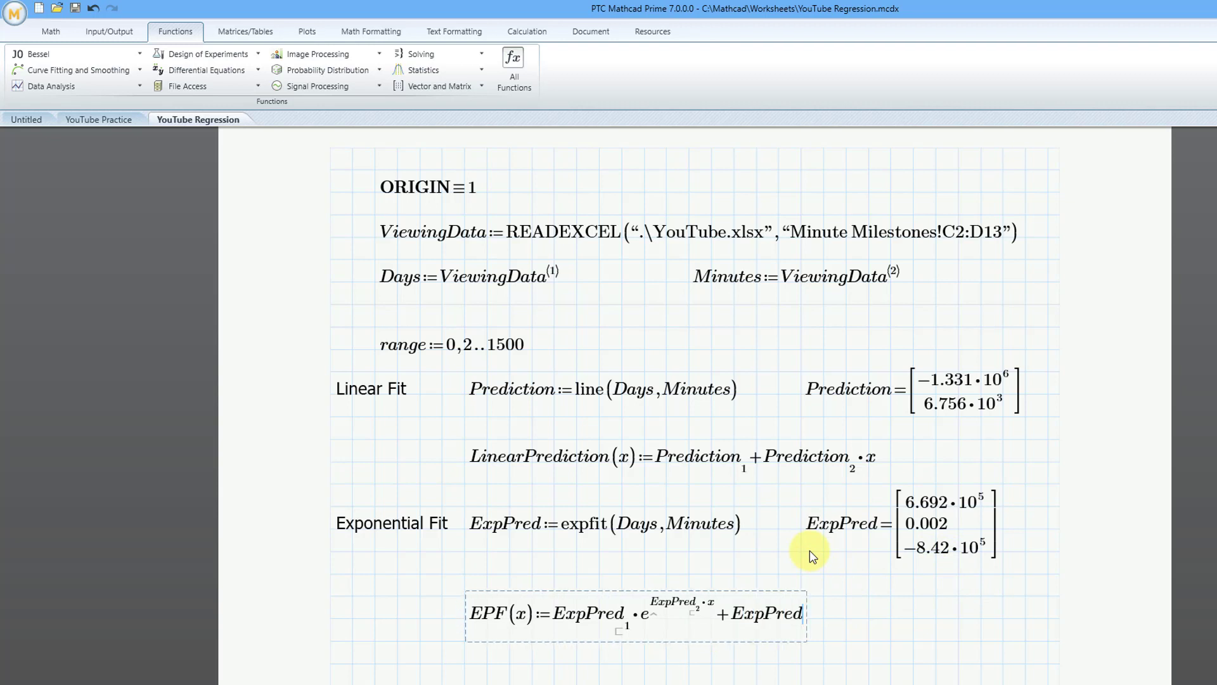
pyautogui.press('[')
pyautogui.write('3')
pyautogui.click(920, 611)
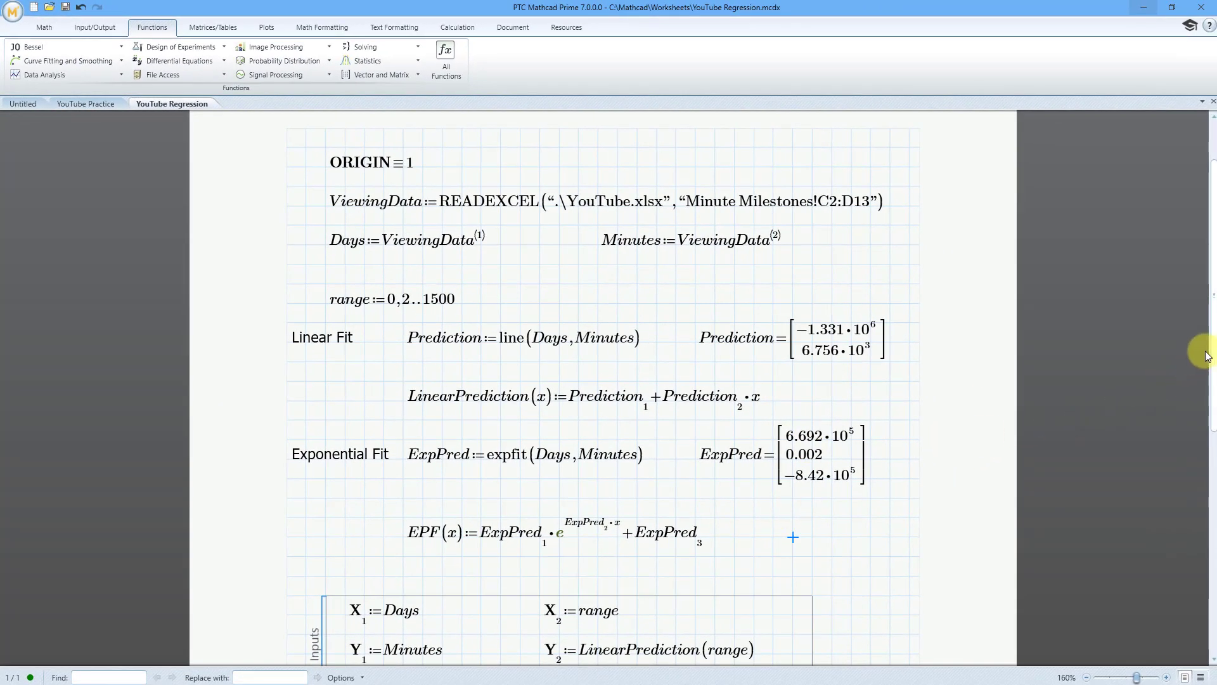
# - Widen the Days-versus-Minutes chart to the right
pyautogui.moveTo(1214, 346); pyautogui.dragTo(1166, 516)
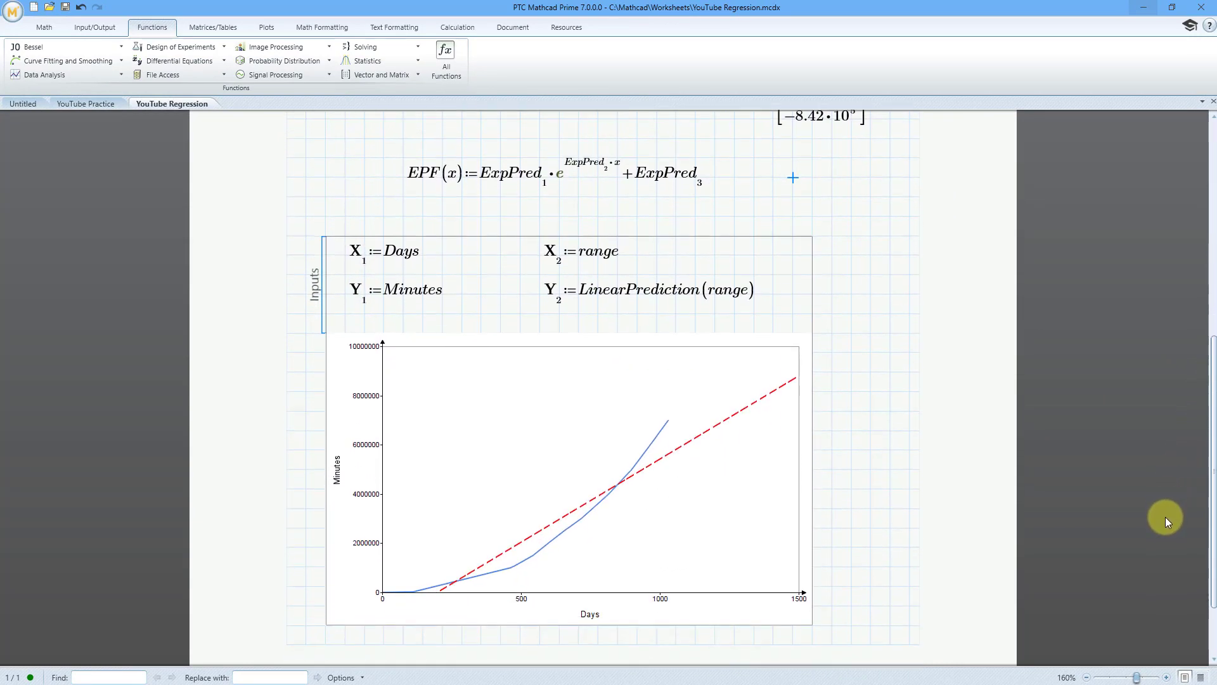
pyautogui.click(802, 513)
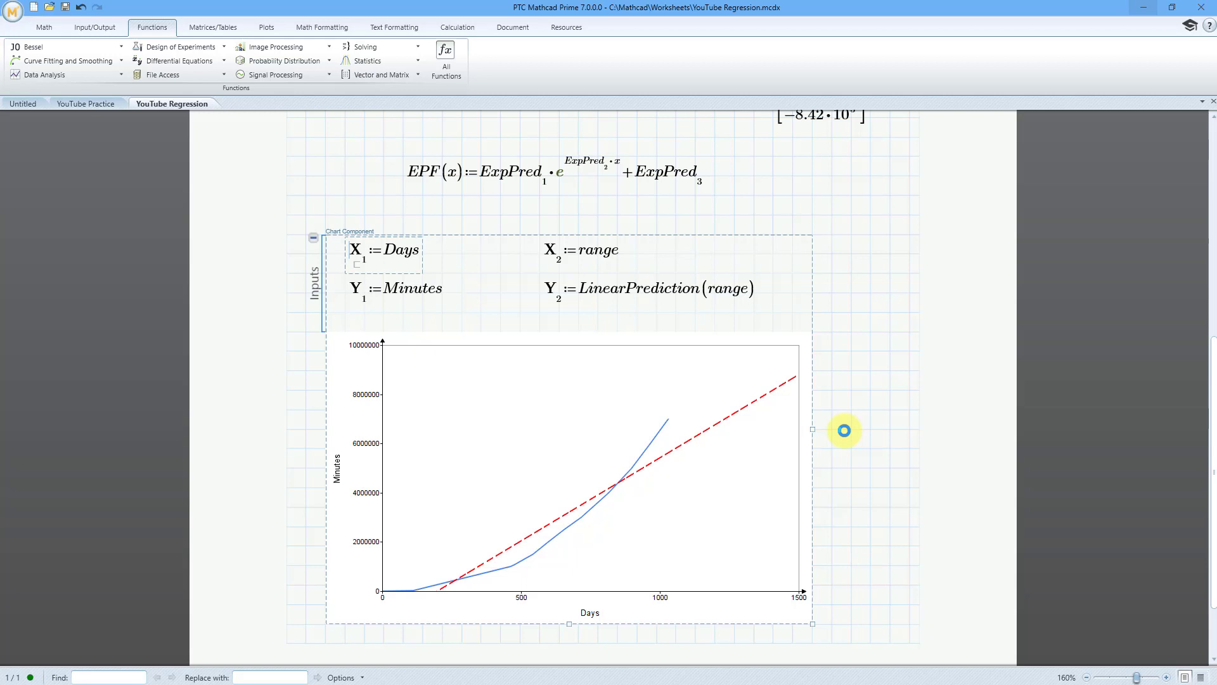
pyautogui.moveTo(869, 434); pyautogui.dragTo(910, 426)
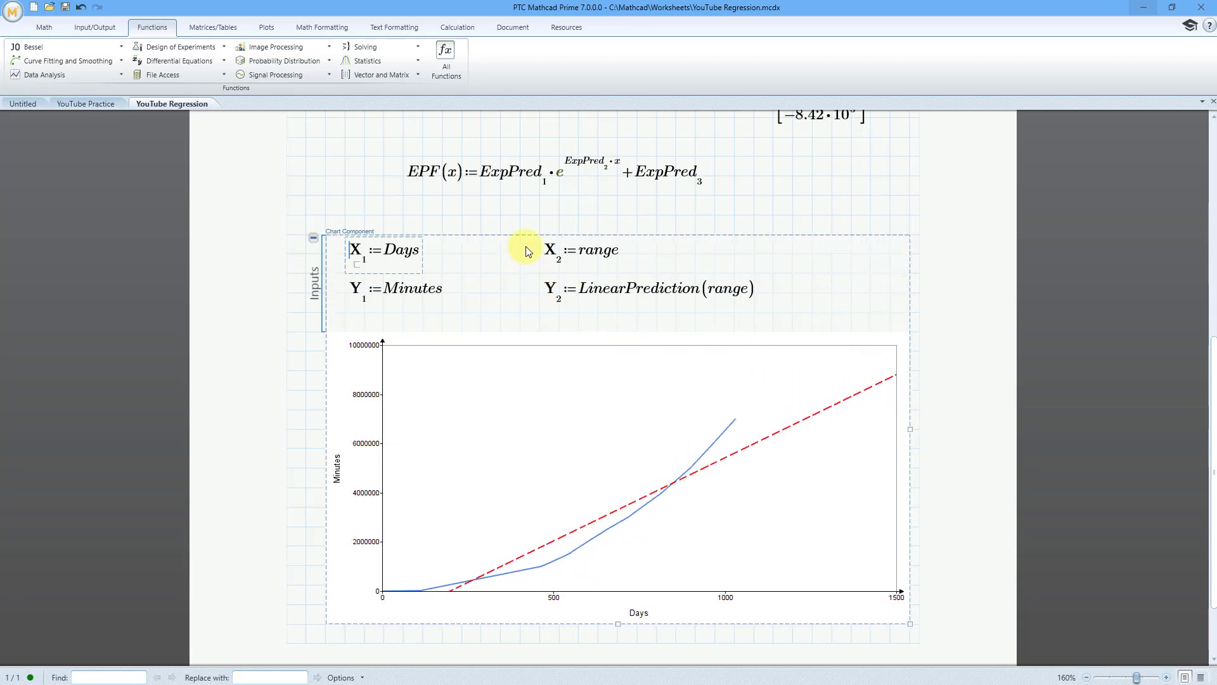
# - Shift the X₂ and Y₂ input definitions two steps left beside X₁ and Y₁
pyautogui.moveTo(527, 249); pyautogui.dragTo(575, 291)
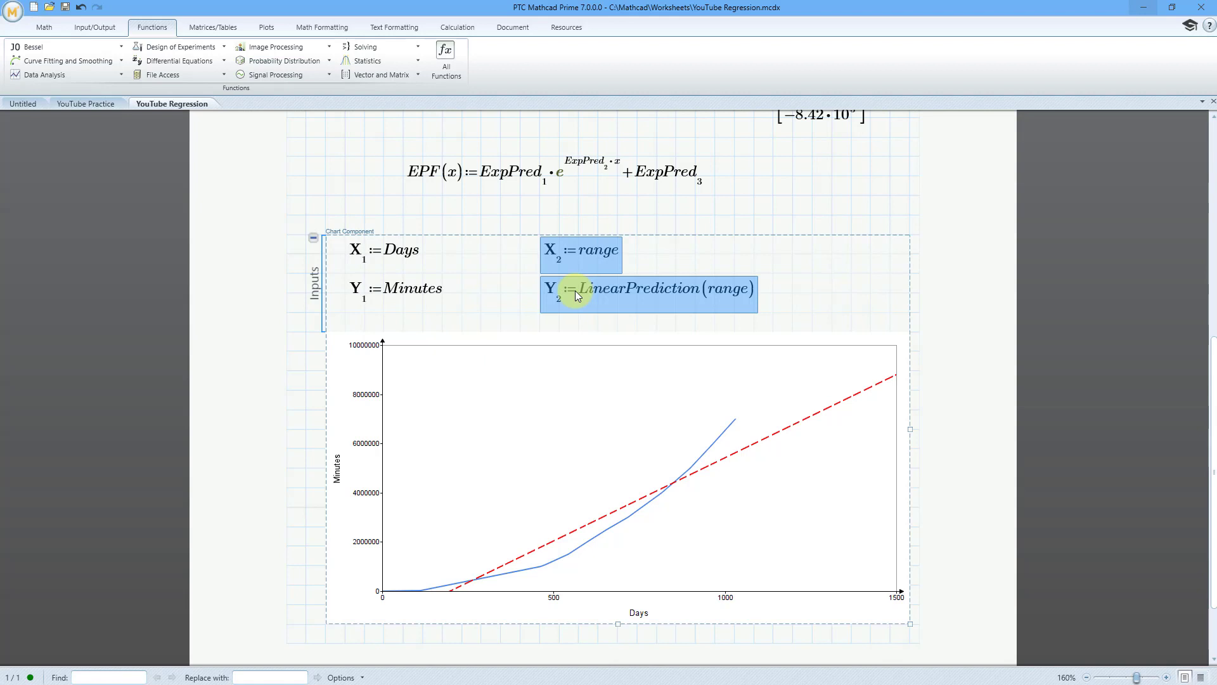
pyautogui.press('Left')
pyautogui.press('Left')
pyautogui.press('Left')
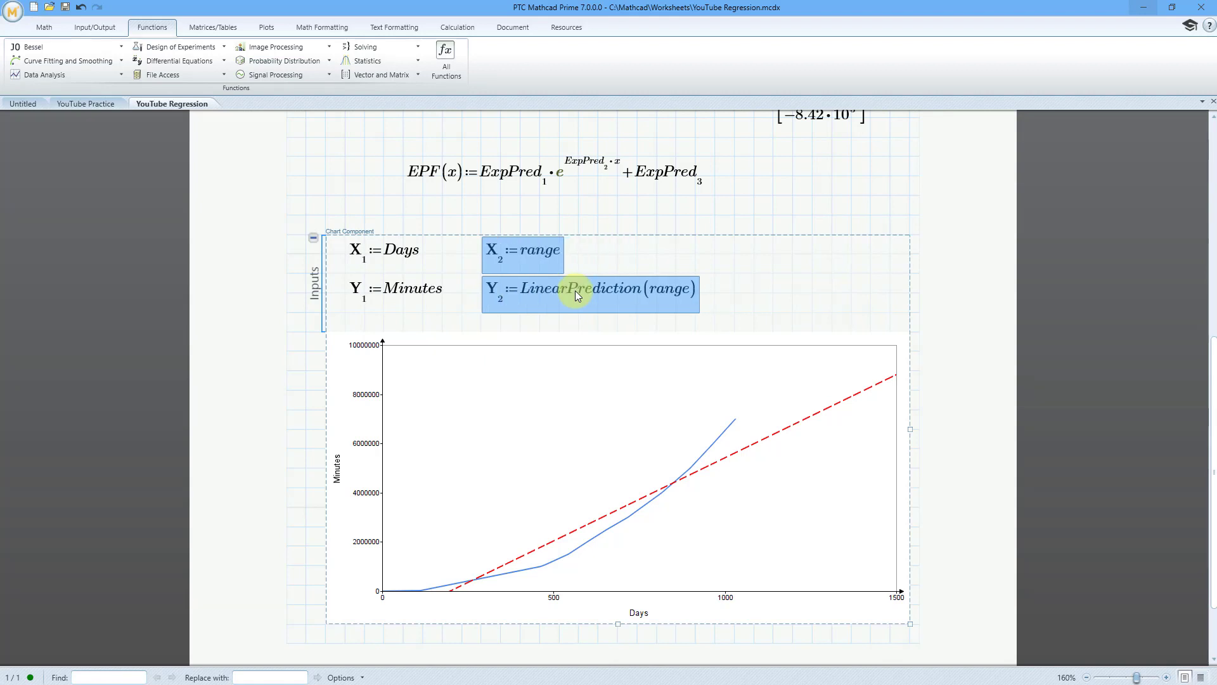
pyautogui.press('Left')
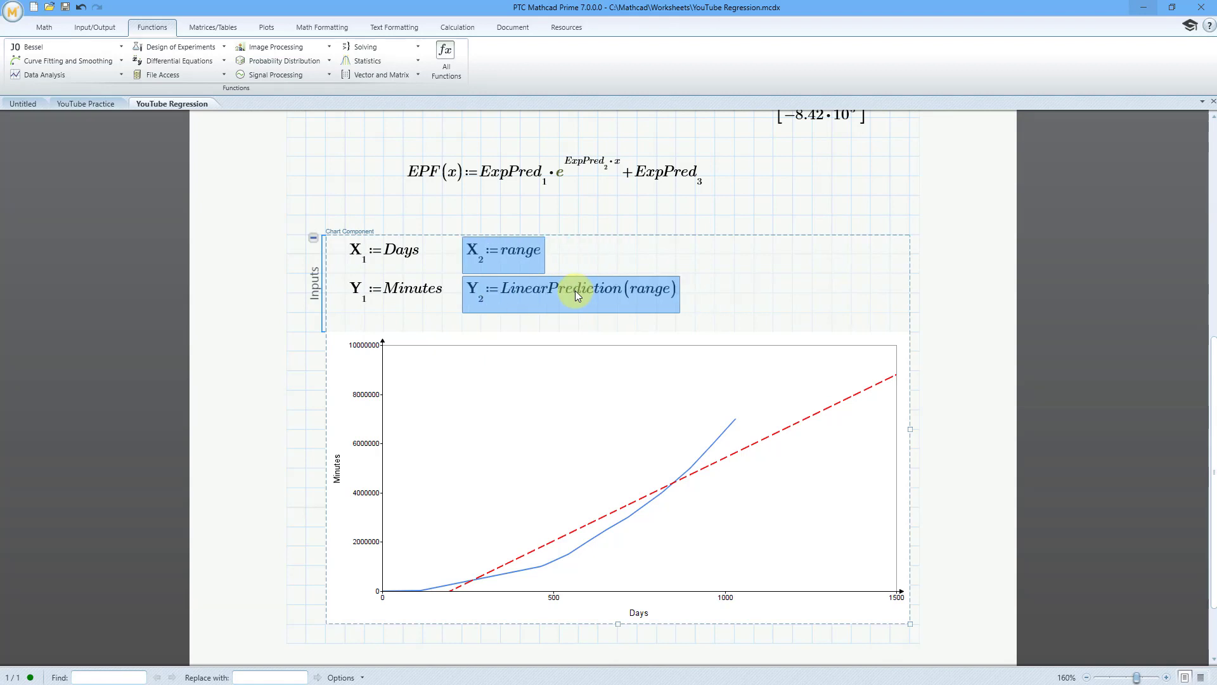
pyautogui.click(715, 255)
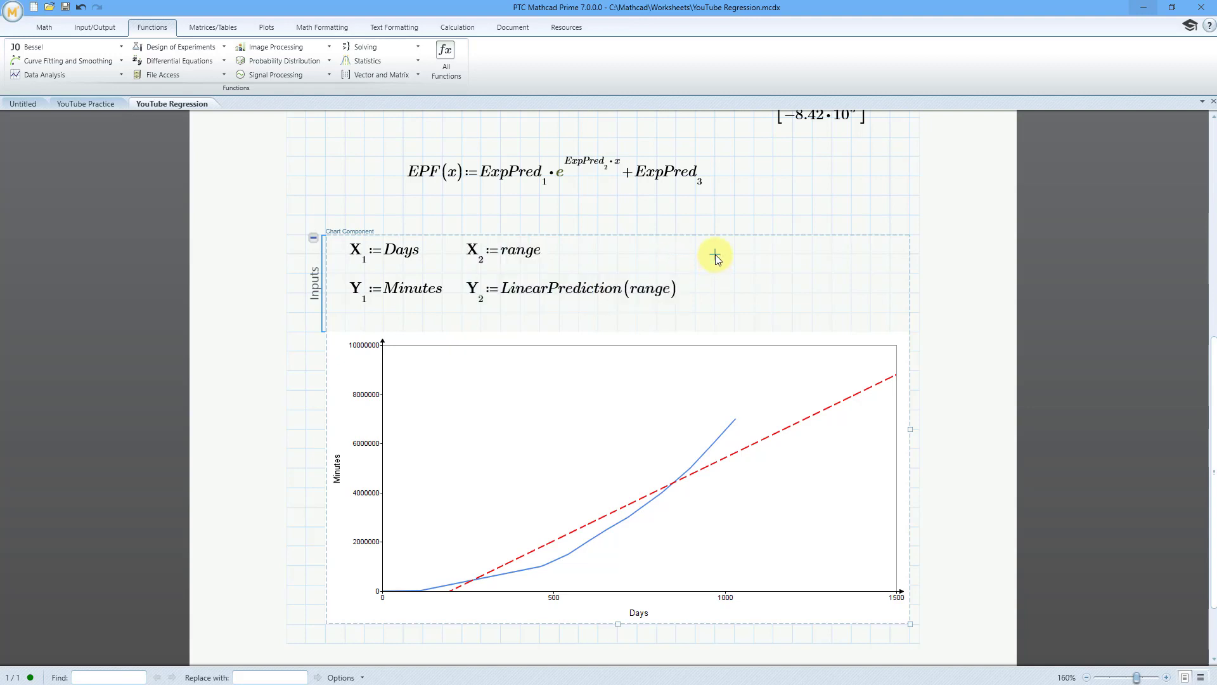
# - Add a third x-axis chart input X₃ := range
pyautogui.rightClick(716, 254)
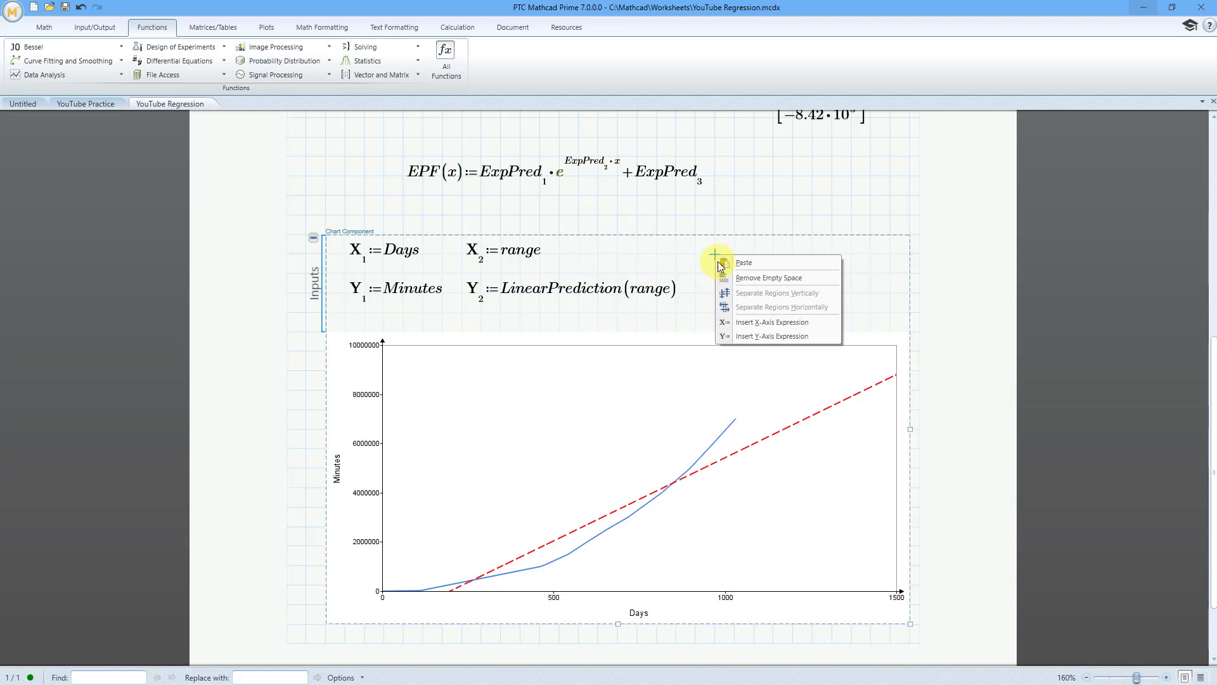
pyautogui.click(748, 323)
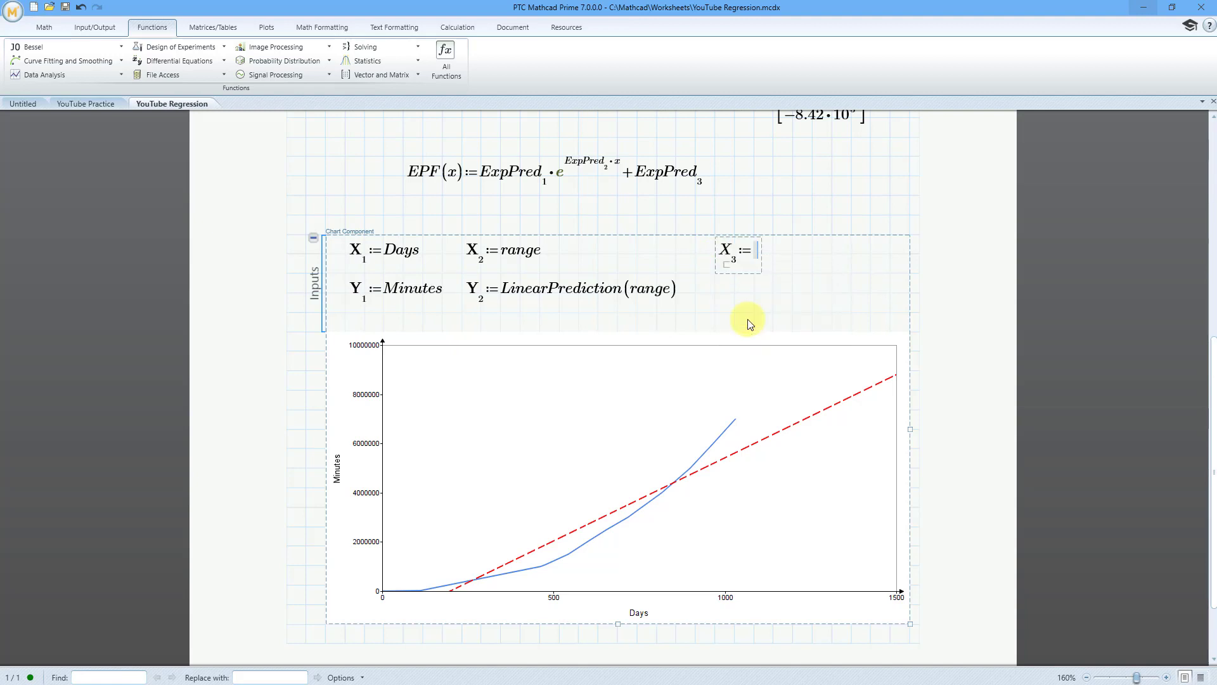
pyautogui.write('range')
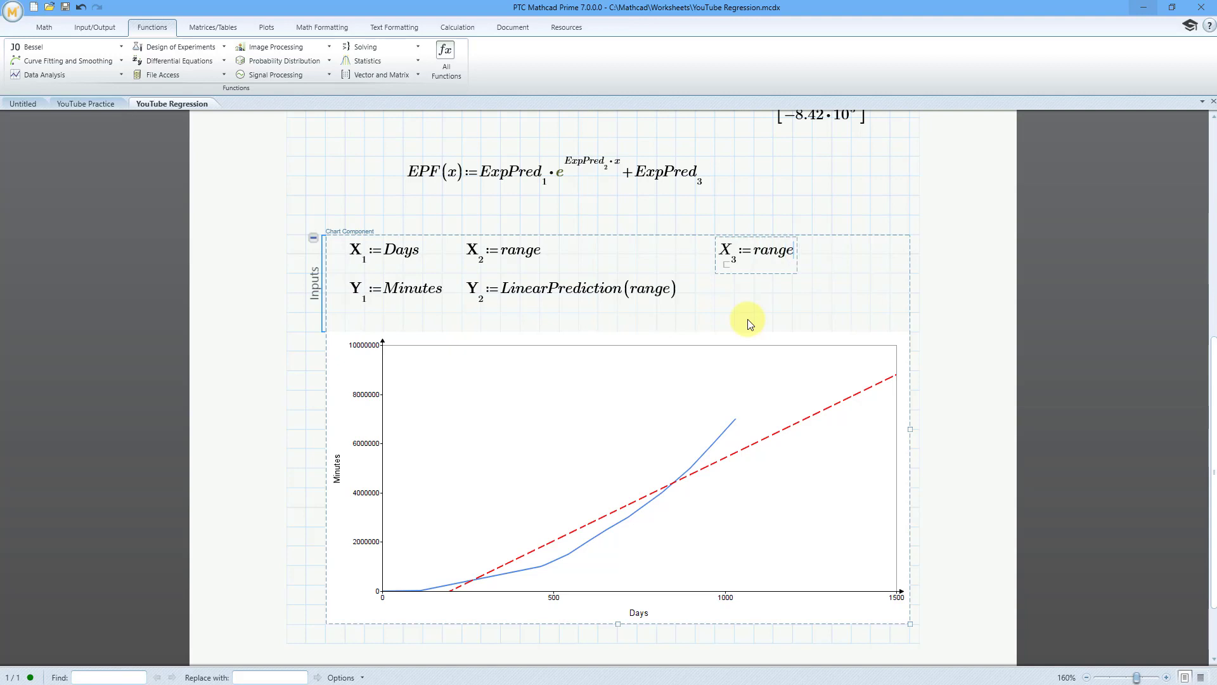
pyautogui.click(717, 295)
# - Add Y₃ := EPF(range) so the exponential fit curve is drawn
pyautogui.rightClick(715, 293)
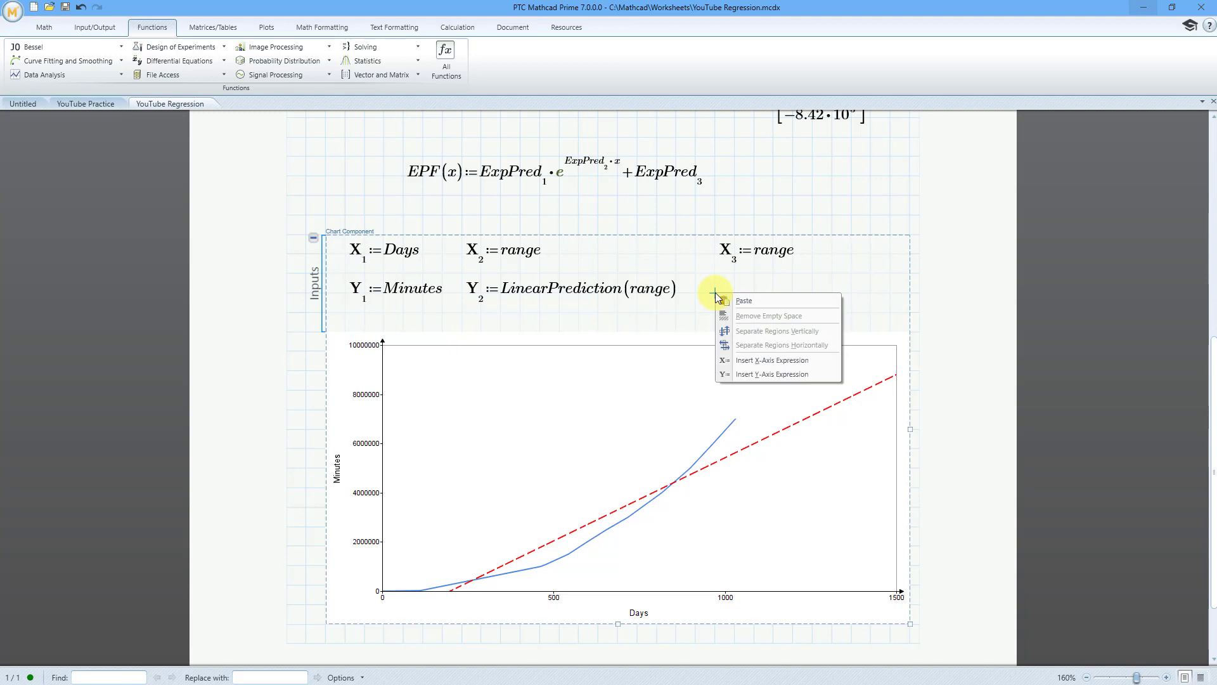
pyautogui.click(769, 372)
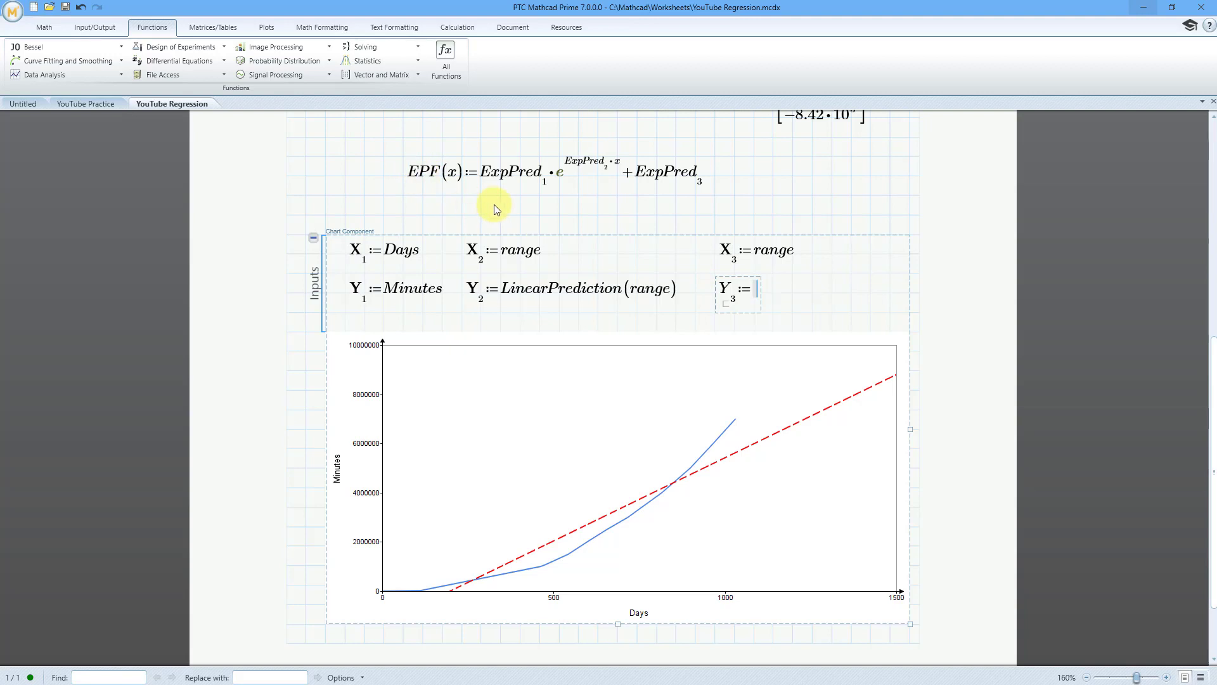
pyautogui.write('EPF(ra')
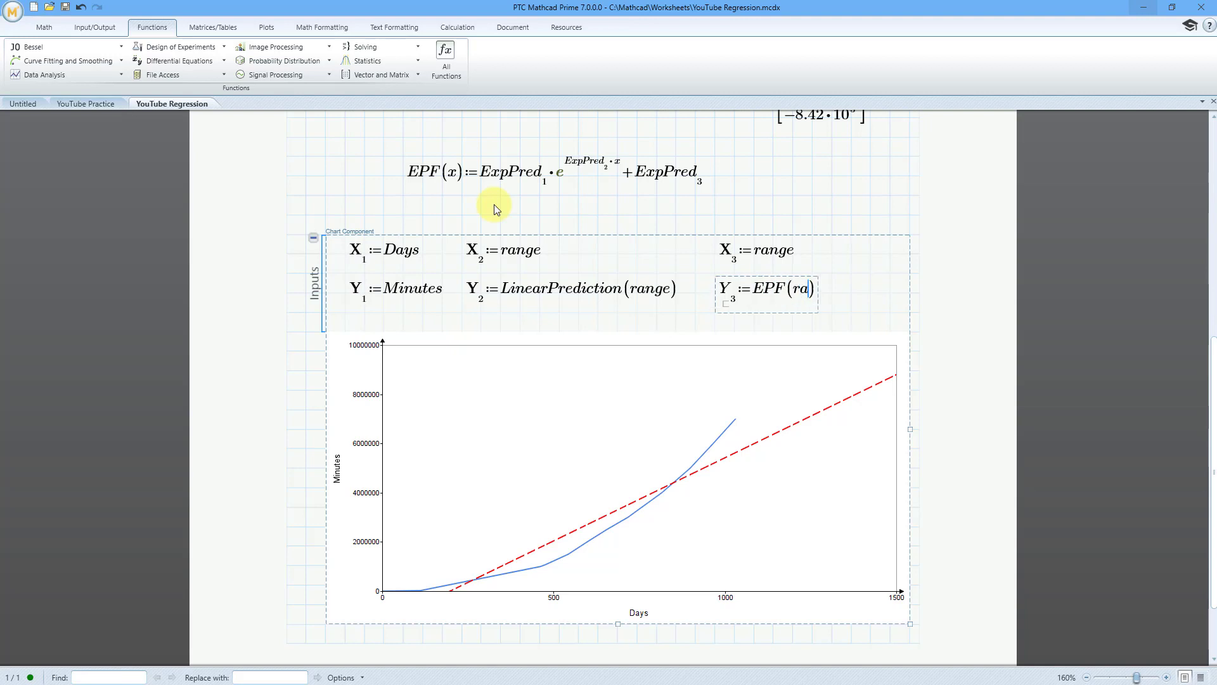
pyautogui.write('nge')
pyautogui.click(754, 197)
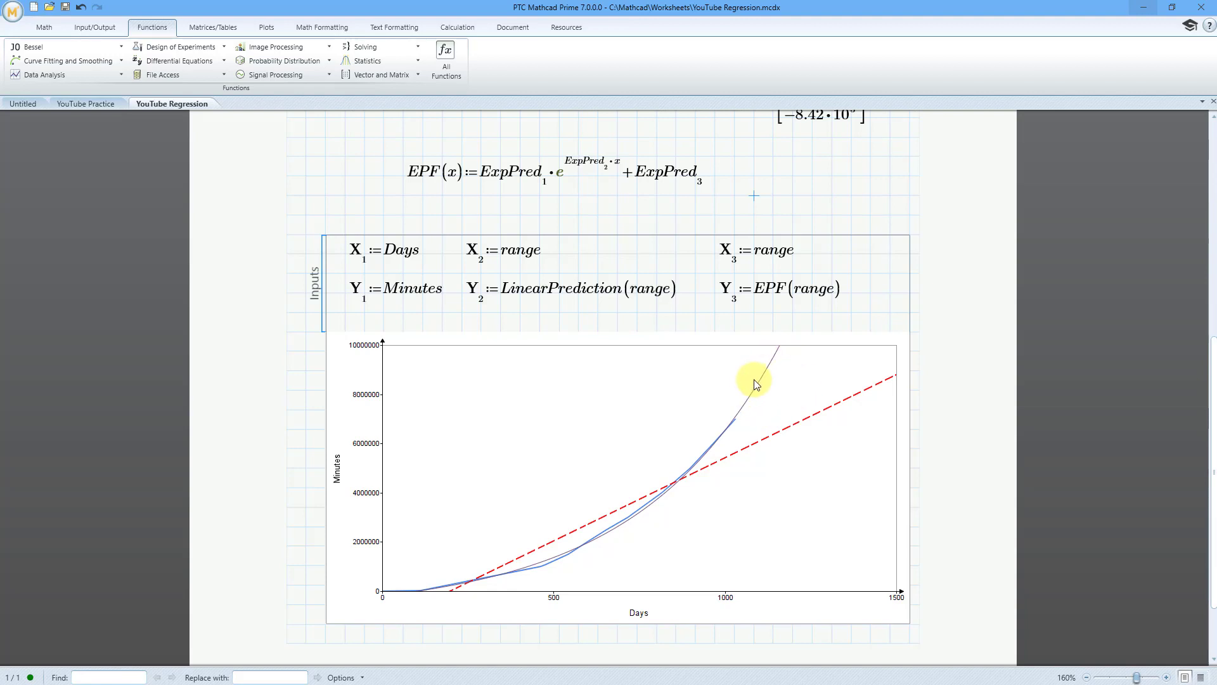
# - Open the chart in the Mathcad Chart editor and enlarge its preview
pyautogui.doubleClick(613, 432)
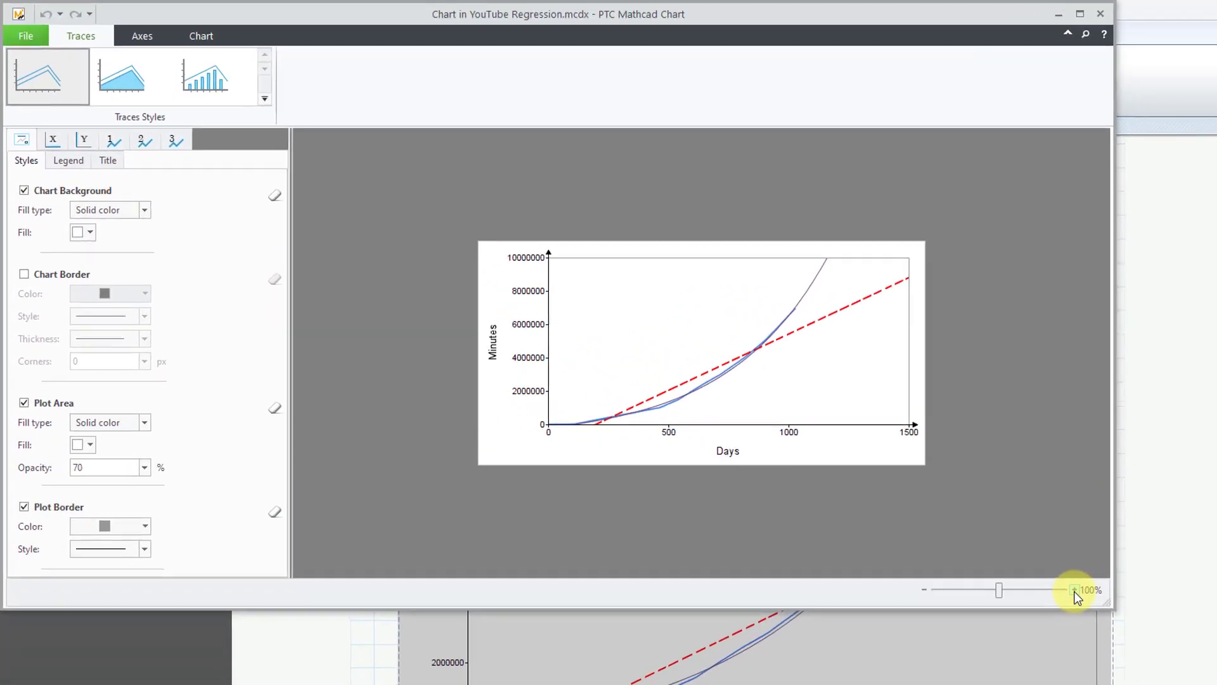
pyautogui.click(878, 482)
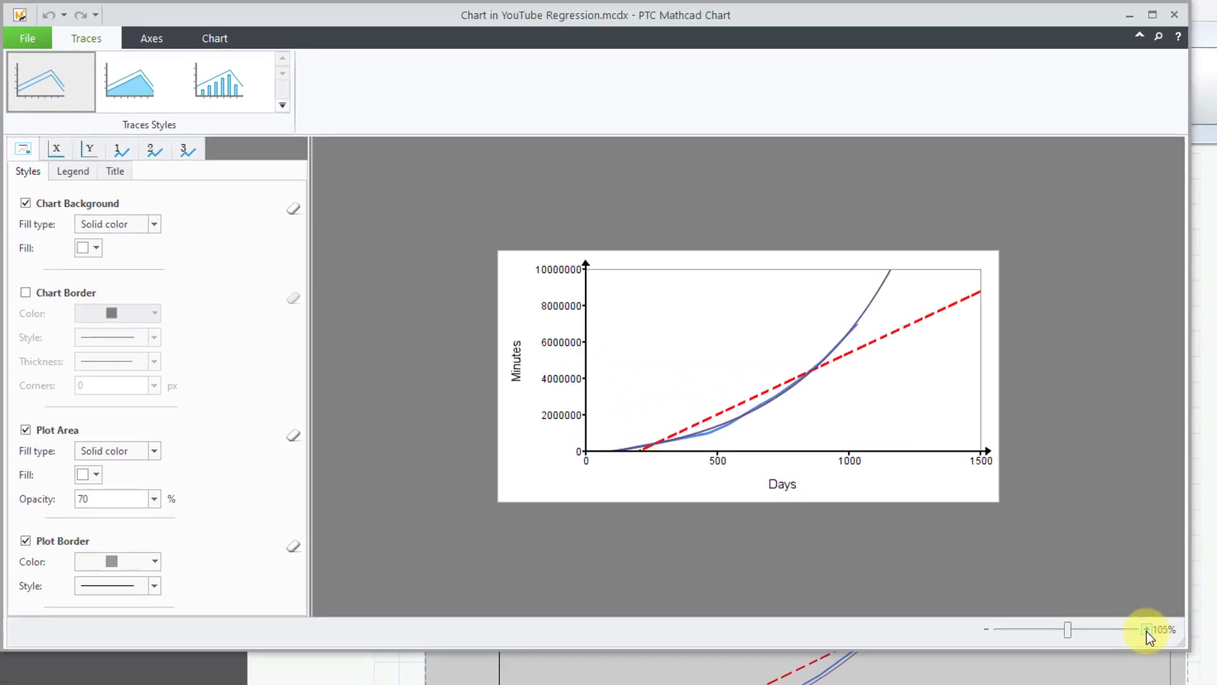
pyautogui.click(1147, 630)
pyautogui.click(1146, 630)
pyautogui.click(1146, 630)
pyautogui.click(1147, 630)
pyautogui.click(1146, 630)
pyautogui.click(1146, 631)
pyautogui.click(1146, 630)
pyautogui.click(1146, 630)
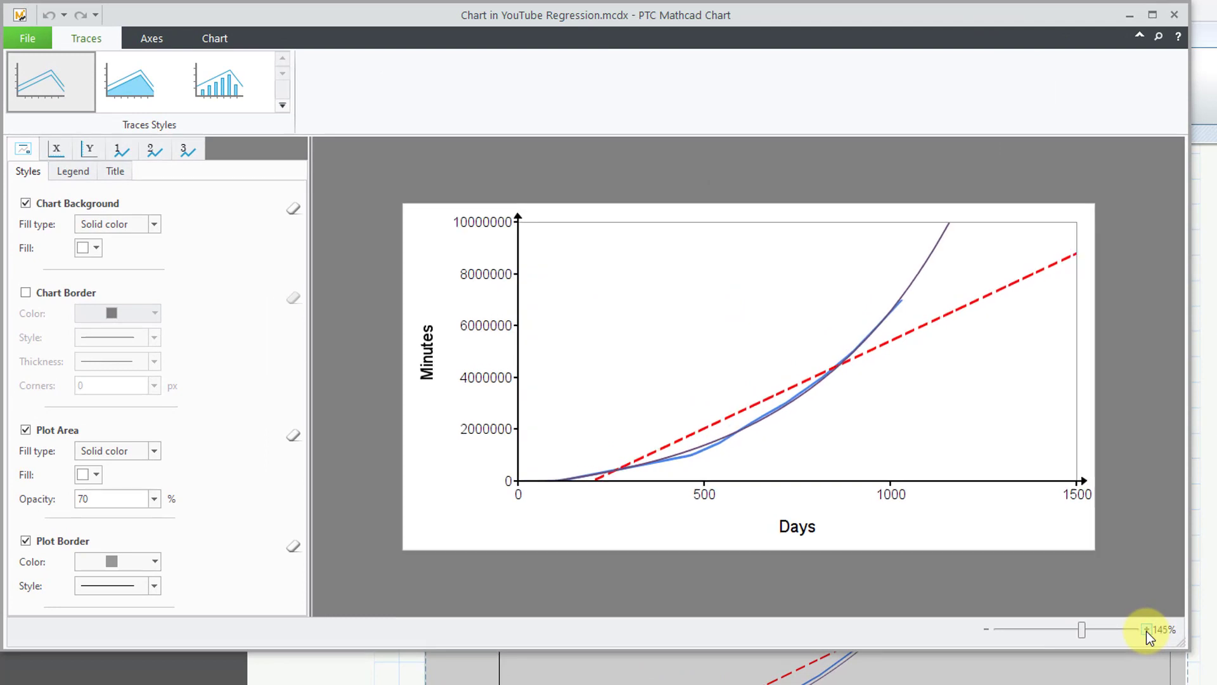
pyautogui.click(1146, 630)
pyautogui.click(1146, 630)
pyautogui.click(1146, 630)
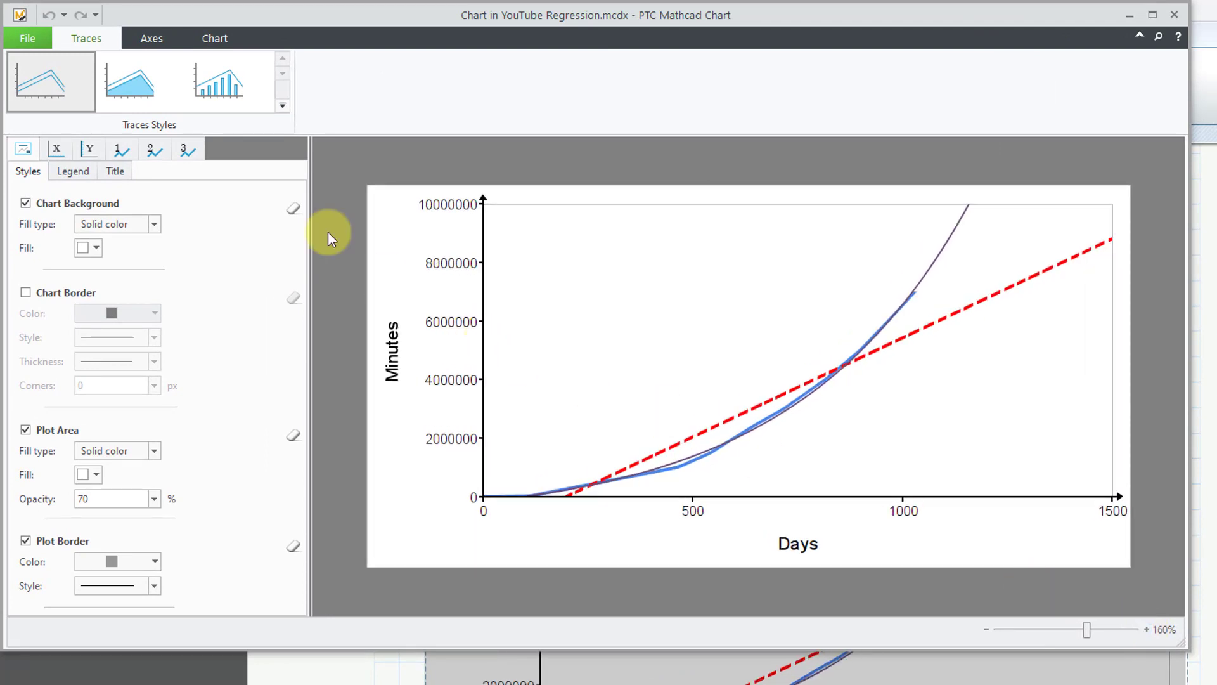
# - Make trace 3, the exponential fit, a green dashed line
pyautogui.click(187, 152)
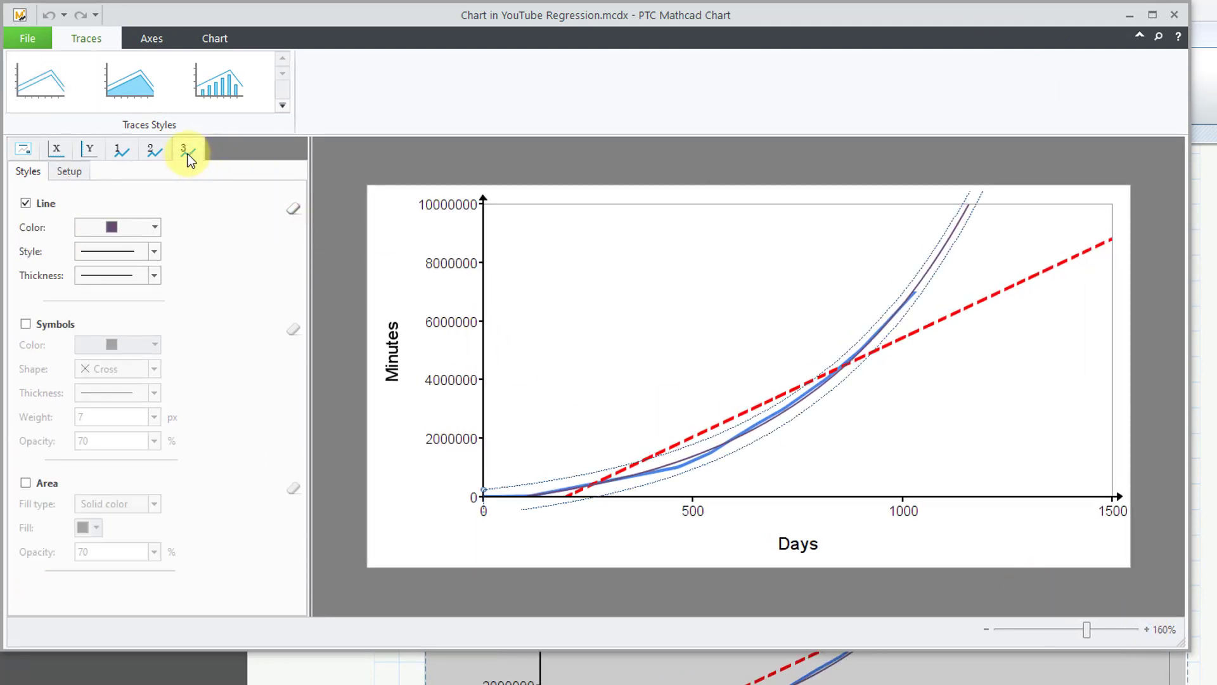
pyautogui.click(156, 229)
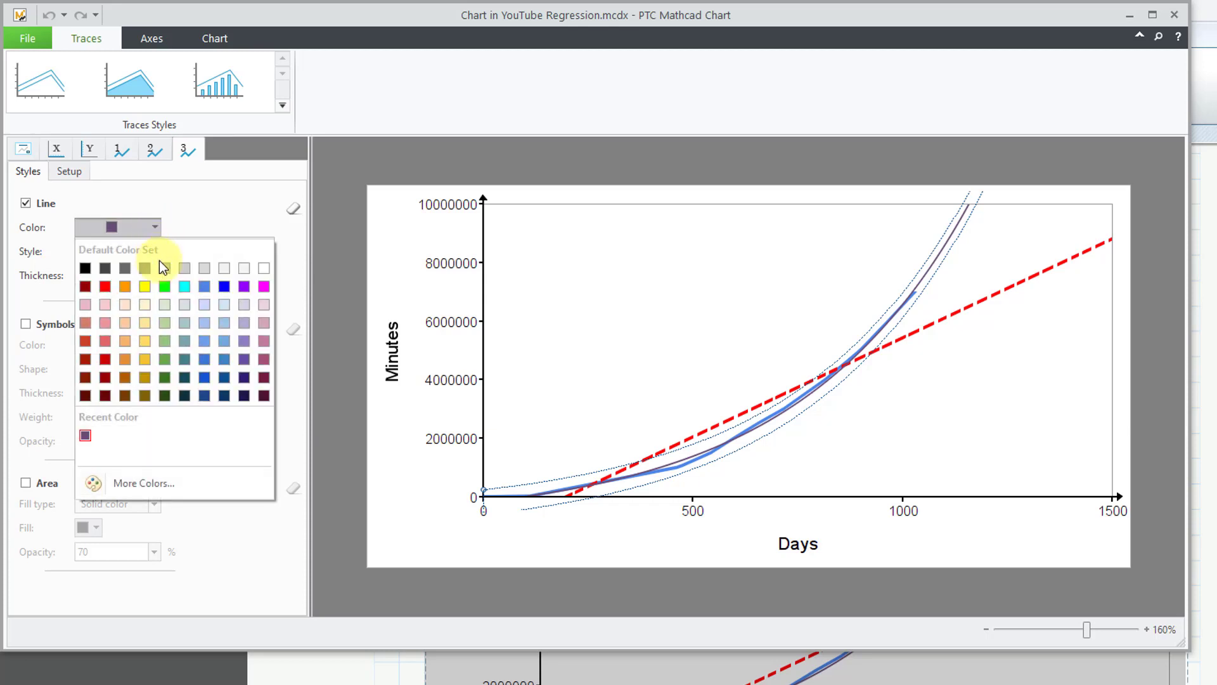
pyautogui.click(165, 287)
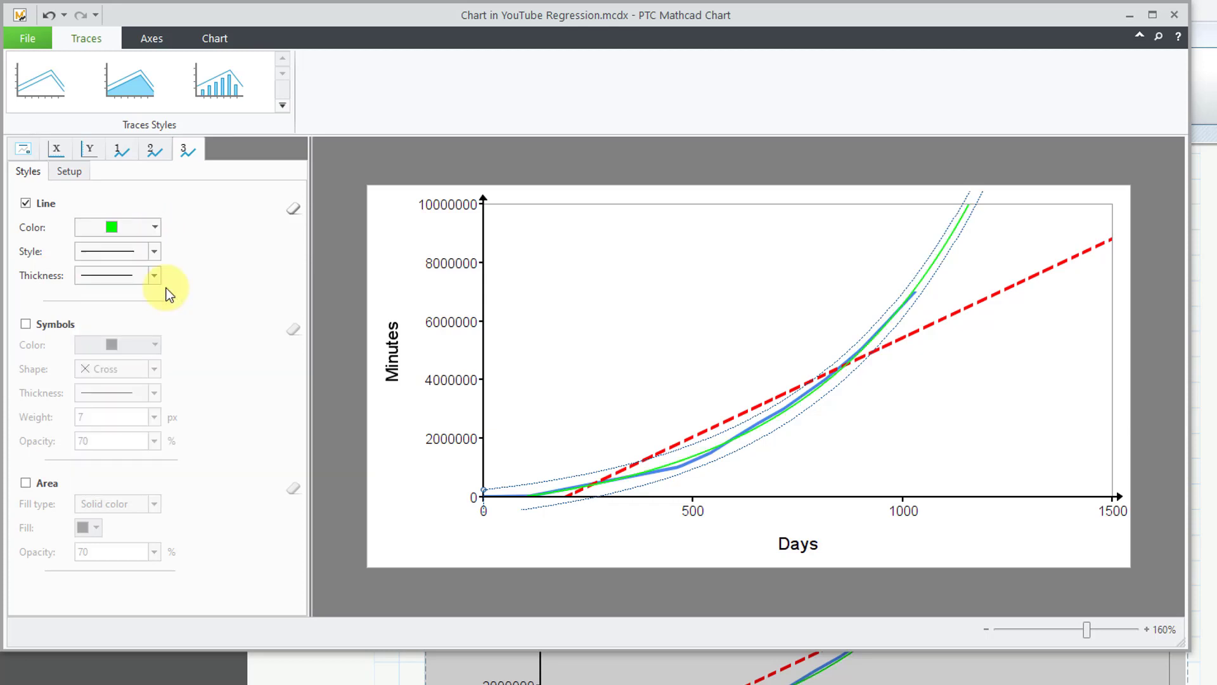
pyautogui.click(155, 251)
pyautogui.click(139, 312)
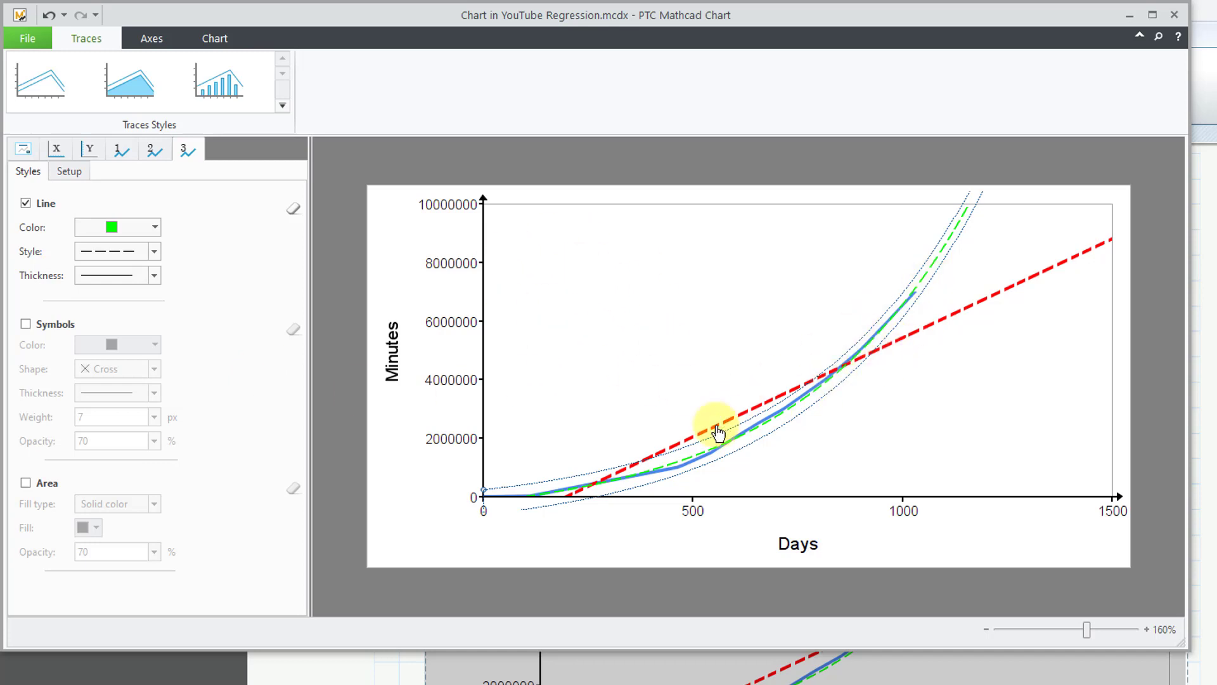
# - Rename traces 3, 2 and 1 to 'Exponential Fit', 'Linear Fit' and 'Real Data'
pyautogui.click(69, 171)
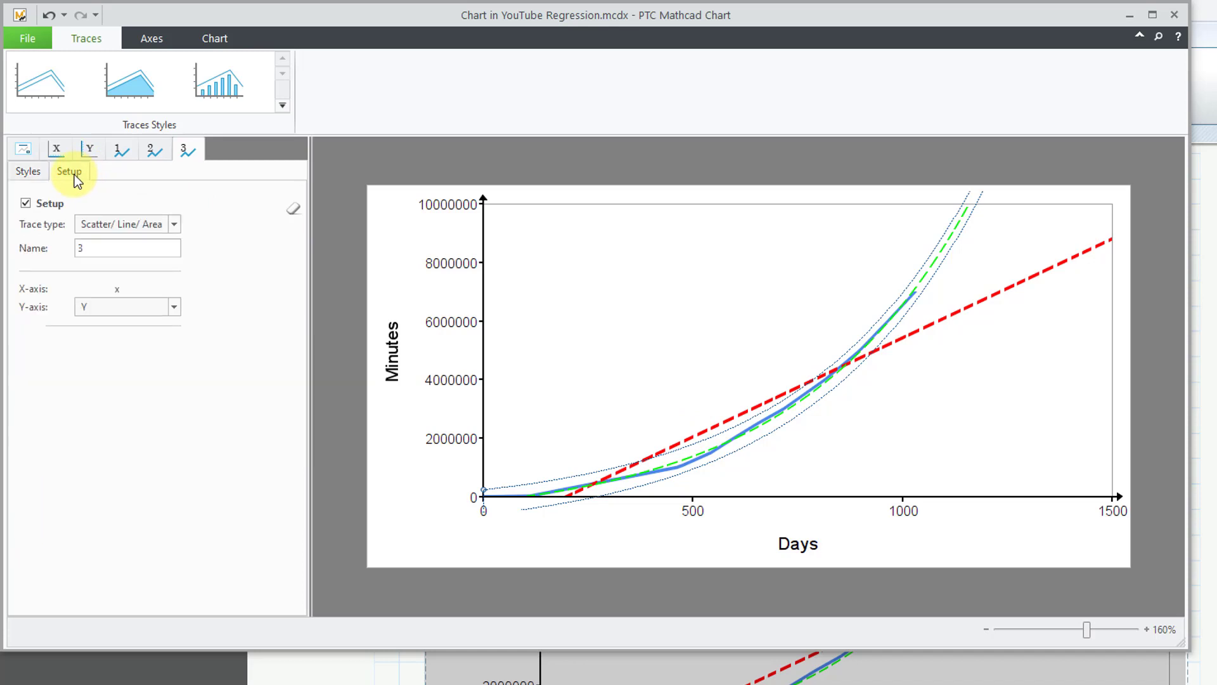
pyautogui.doubleClick(96, 249)
pyautogui.write('Exponential Fi')
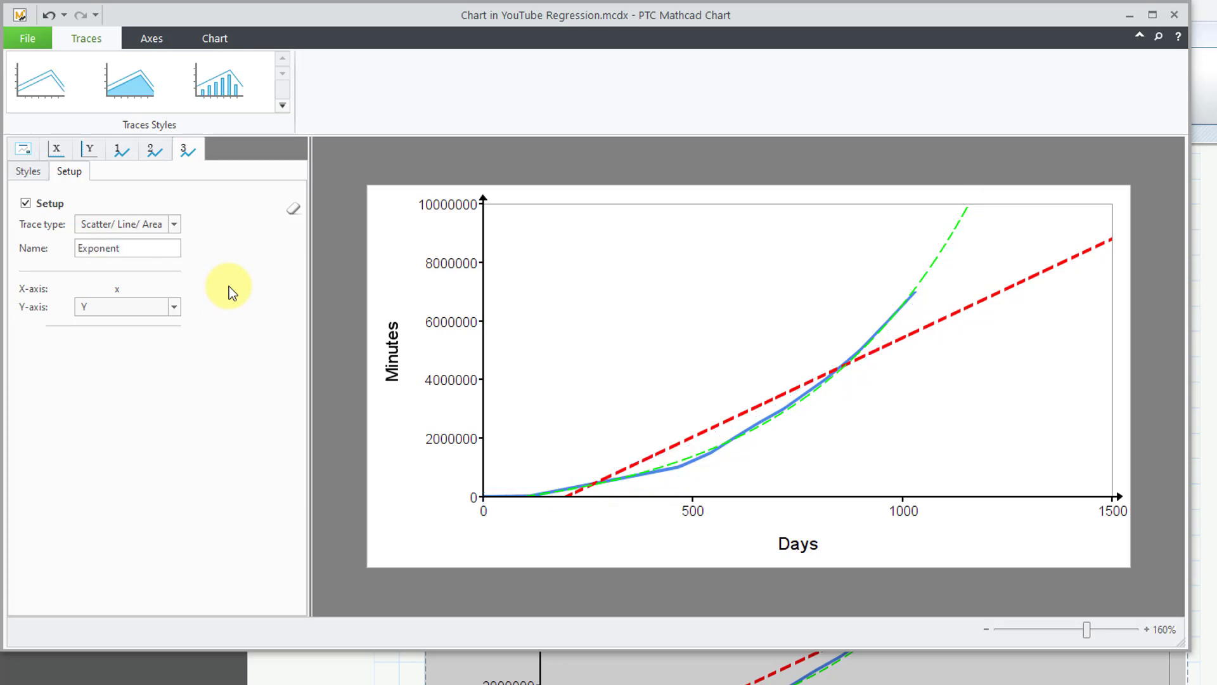
pyautogui.write('t')
pyautogui.click(154, 151)
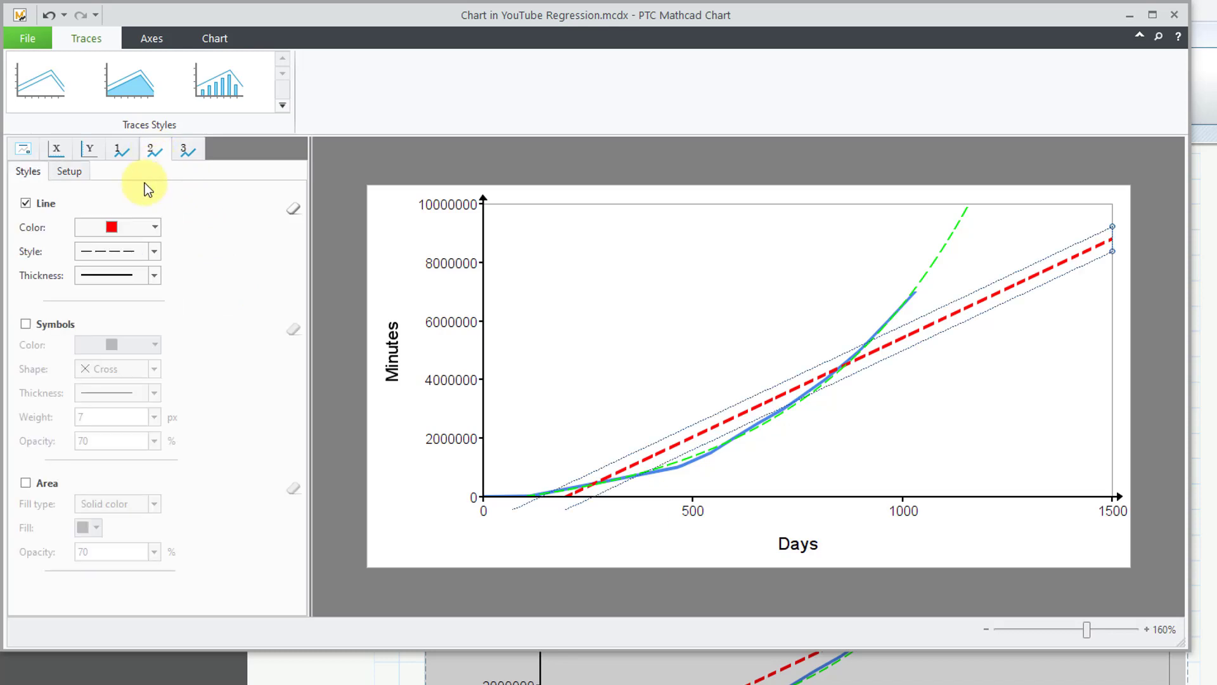
pyautogui.click(68, 171)
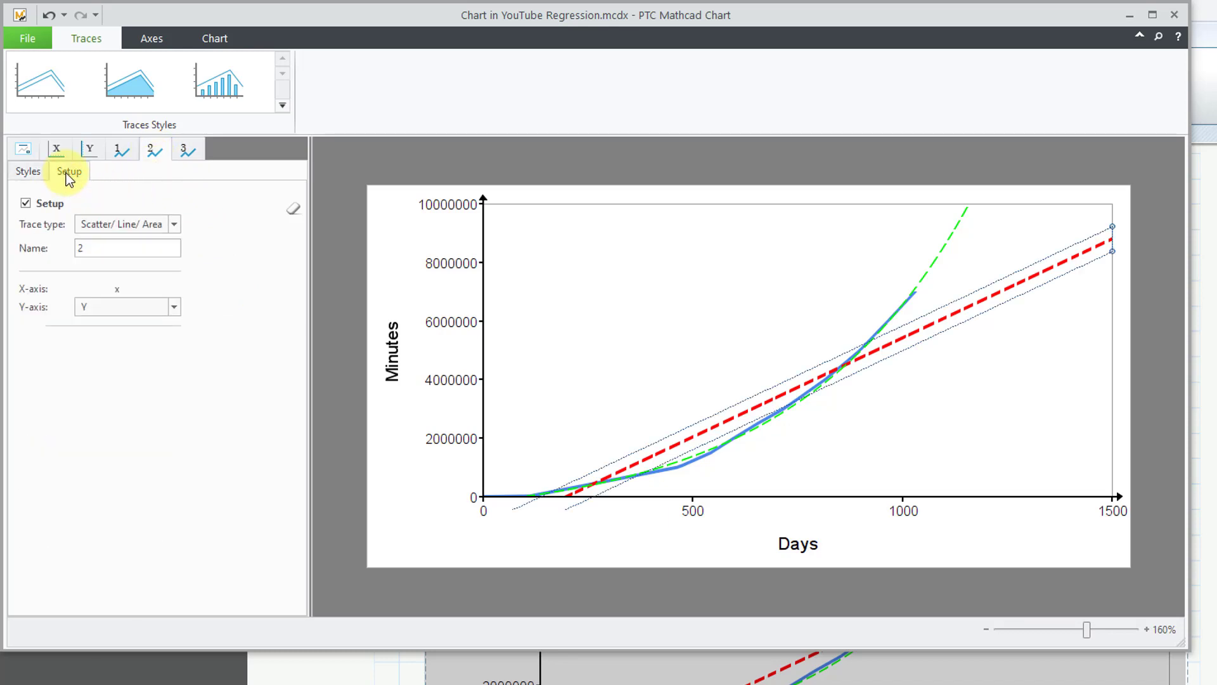
pyautogui.click(92, 247)
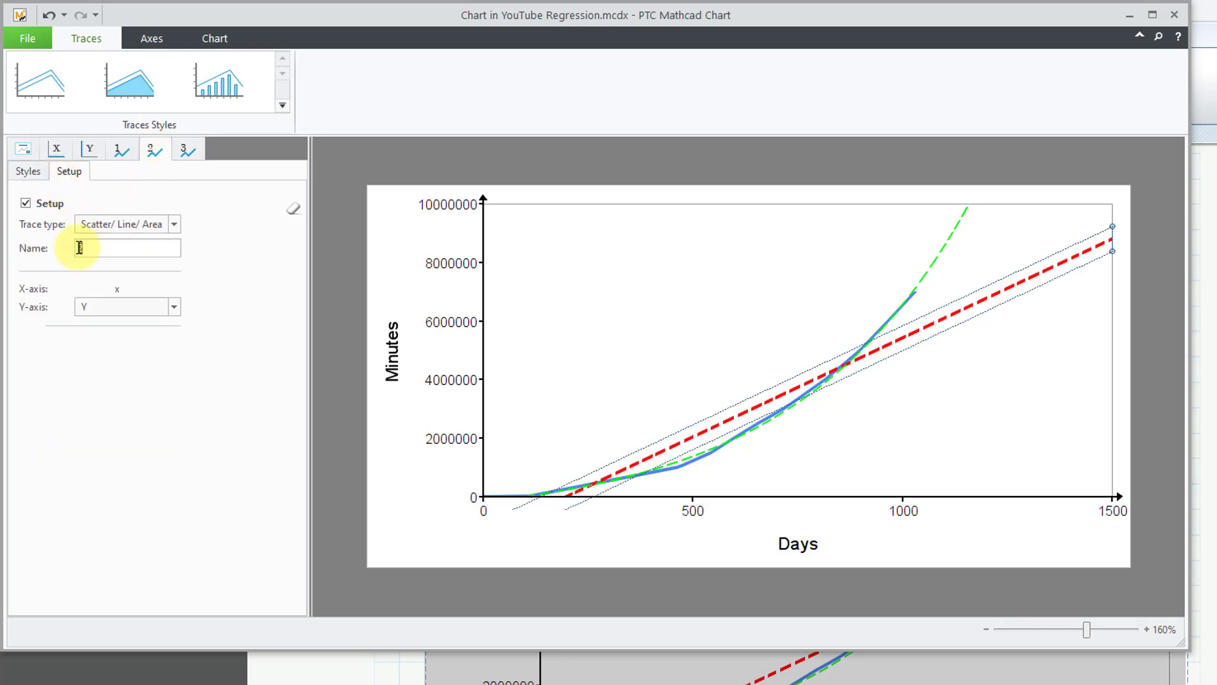
pyautogui.write('L')
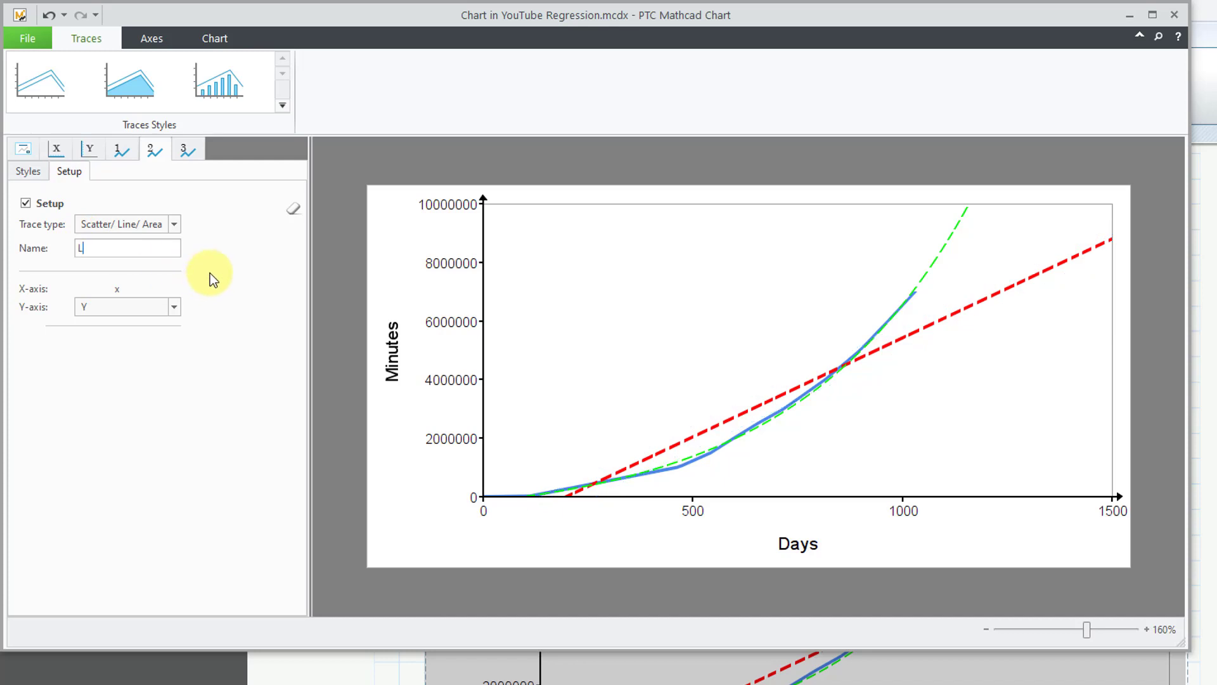
pyautogui.write('inear Fit')
pyautogui.click(127, 149)
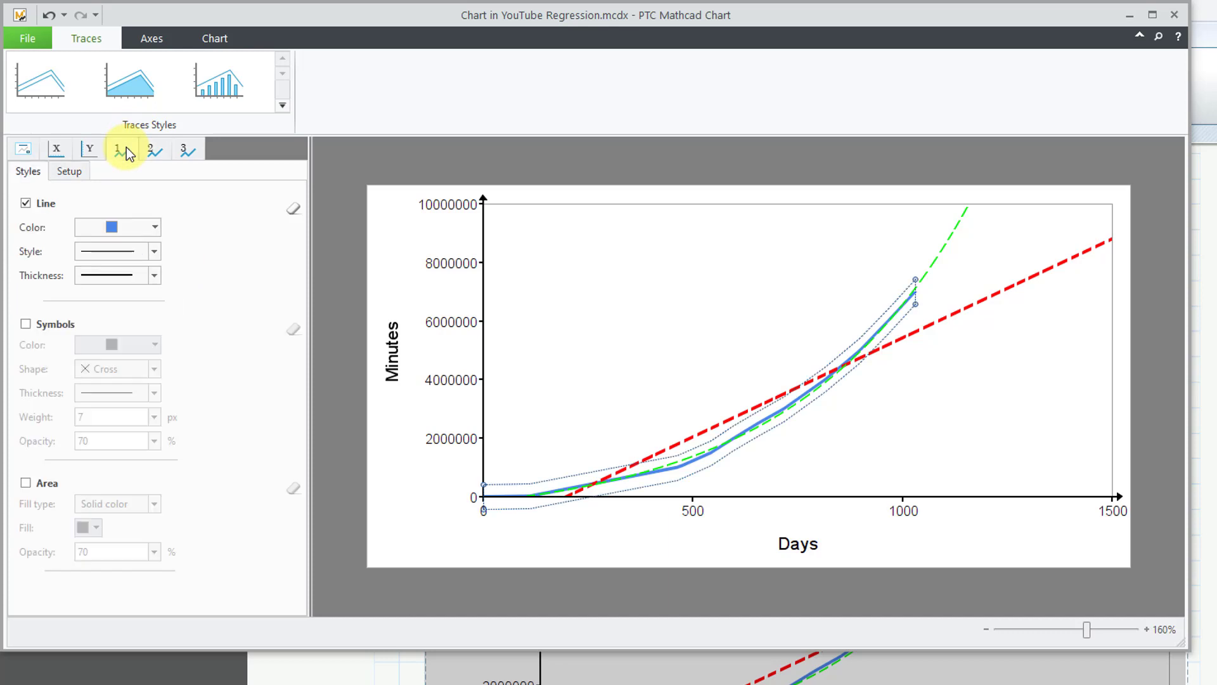
pyautogui.click(75, 171)
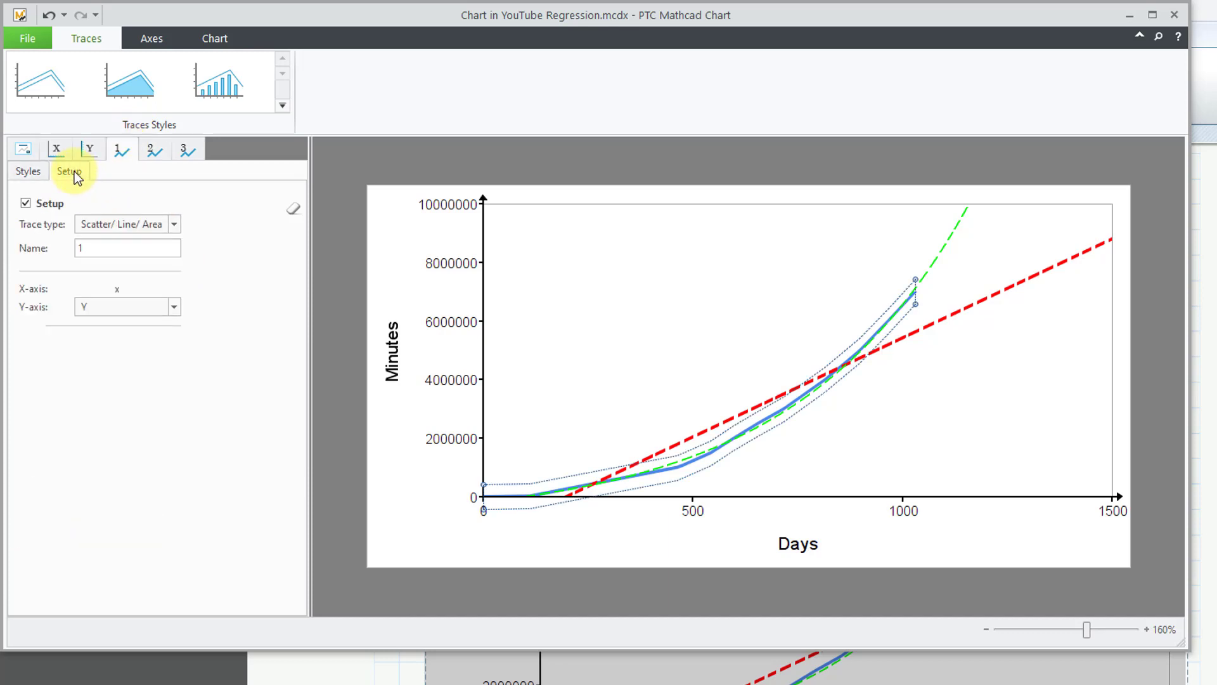
pyautogui.doubleClick(109, 247)
pyautogui.write('Rea')
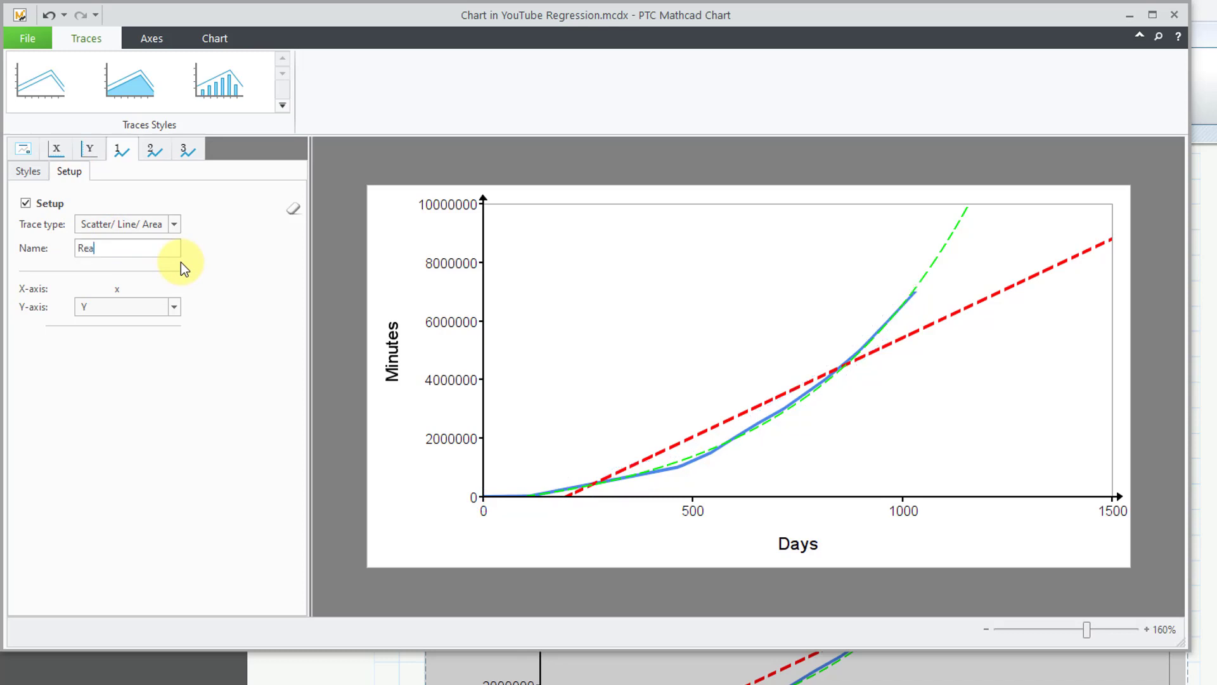
pyautogui.write('l Data')
# - Turn on the chart legend in the Chart Legend settings
pyautogui.click(25, 152)
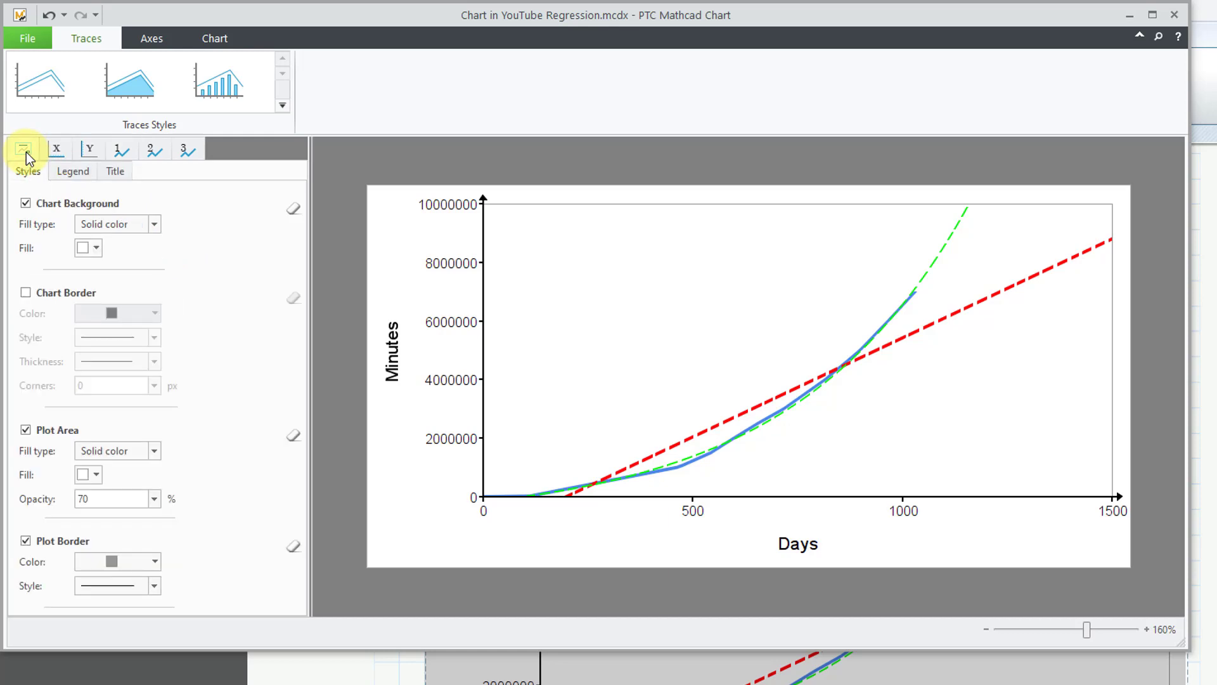
pyautogui.click(82, 170)
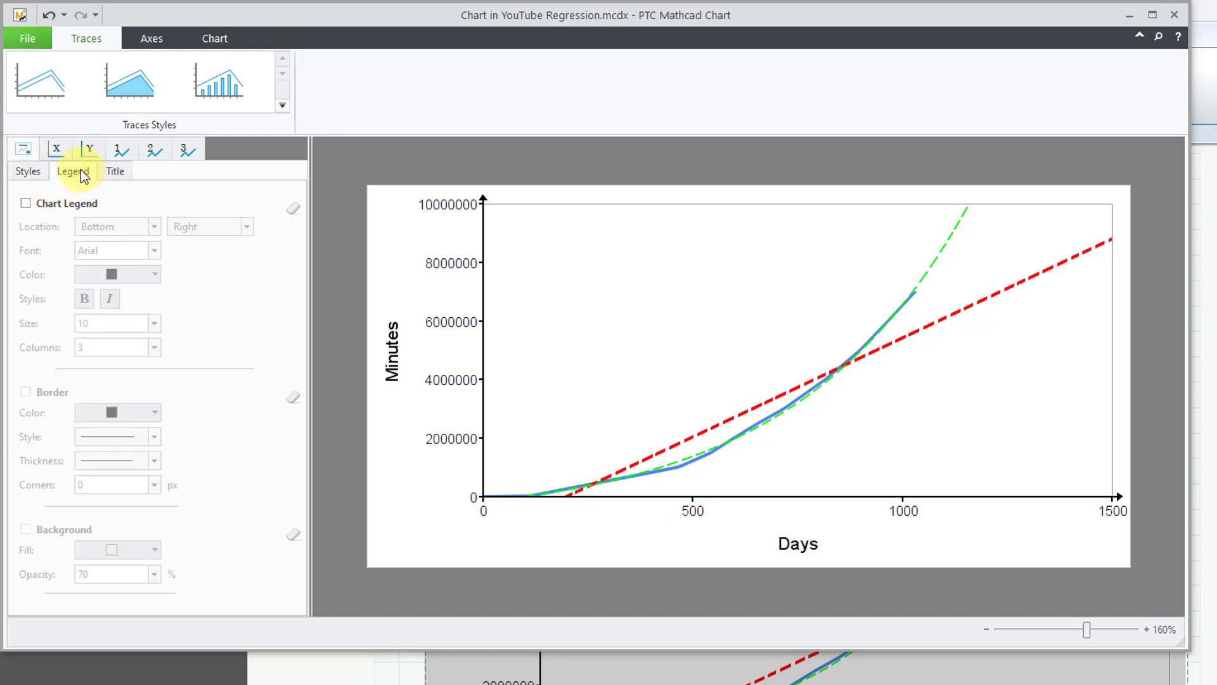
pyautogui.click(25, 203)
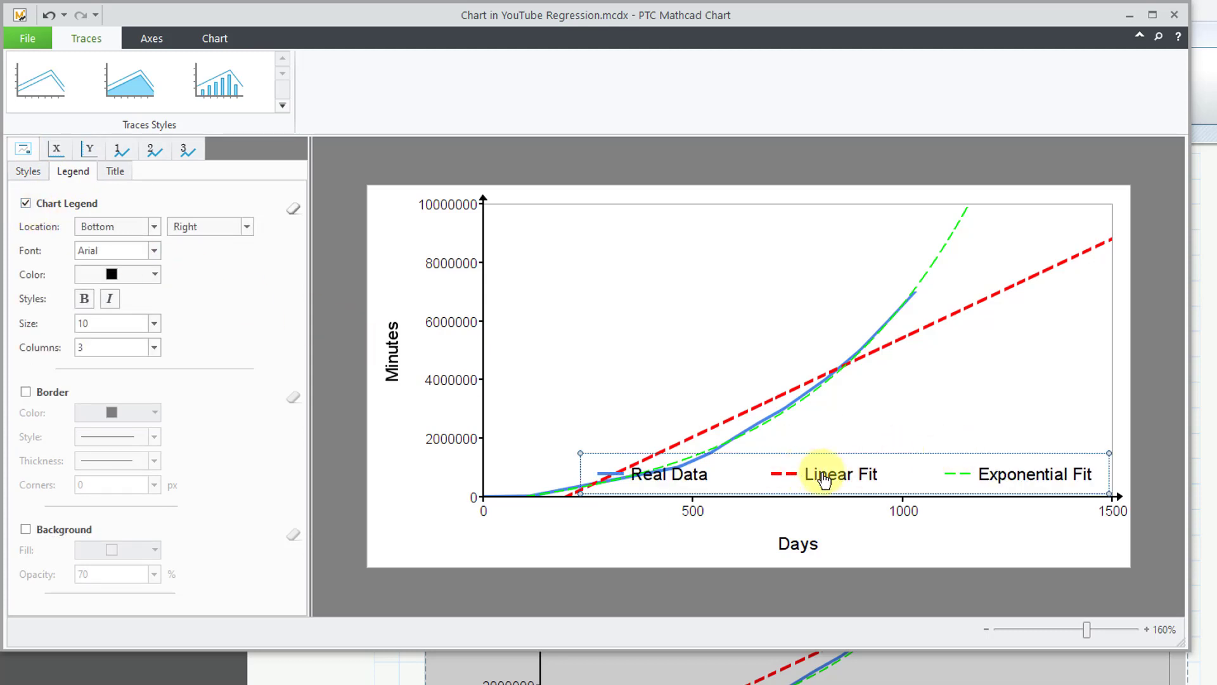
# - Place the legend at Top and Left, in 1 column, with text size 8
pyautogui.click(154, 225)
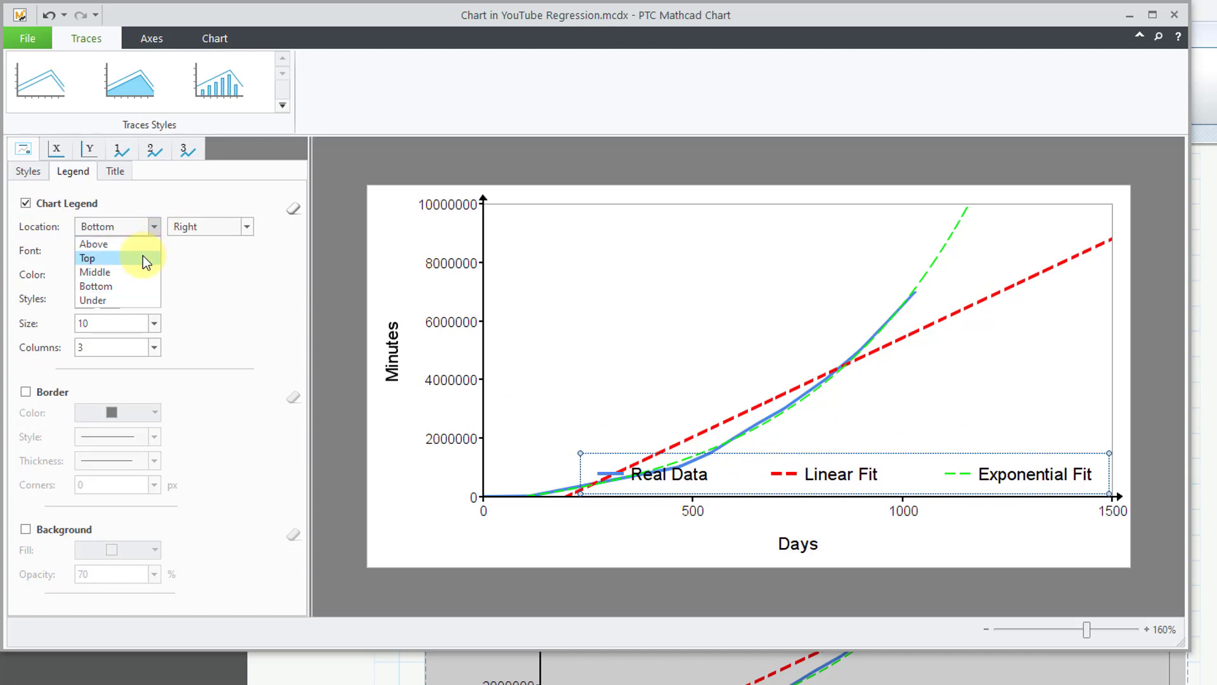
pyautogui.click(143, 257)
pyautogui.click(247, 227)
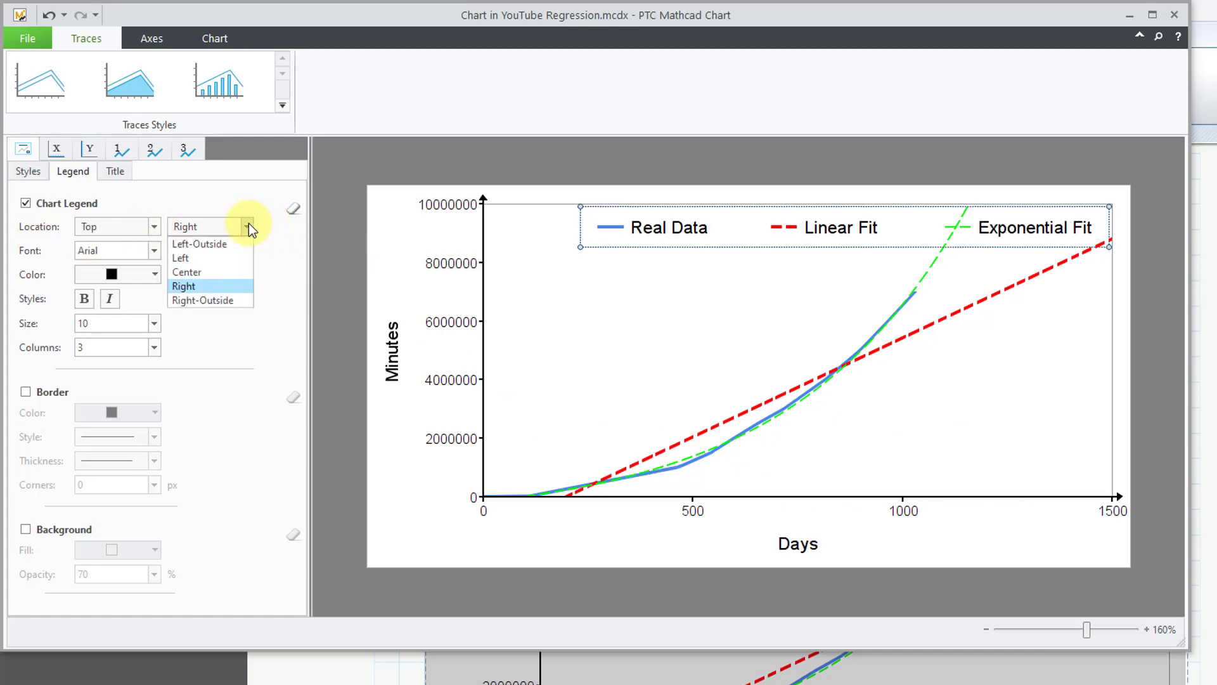
pyautogui.click(230, 262)
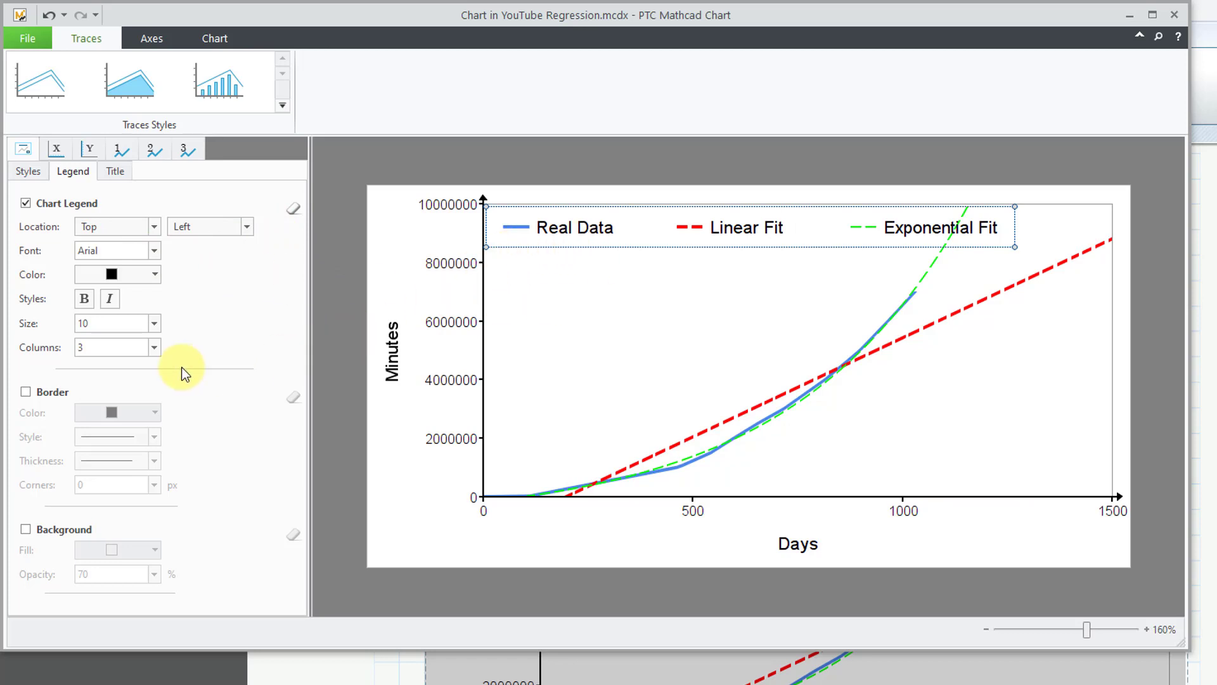
pyautogui.click(157, 348)
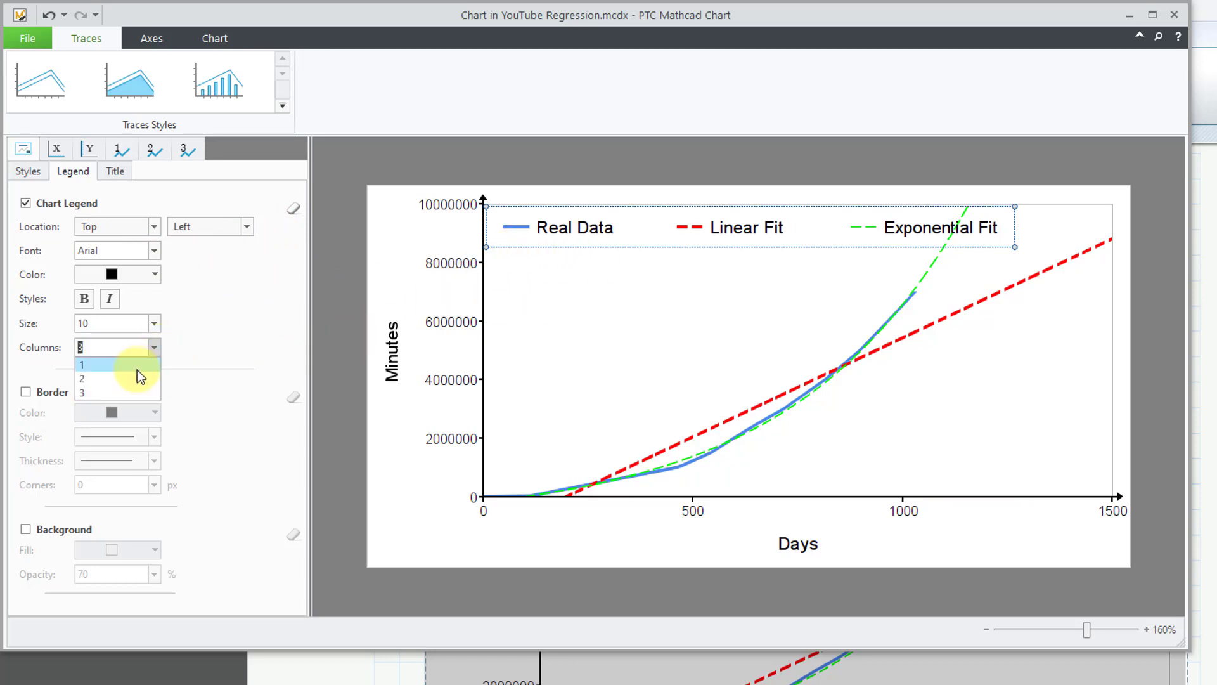
pyautogui.click(137, 370)
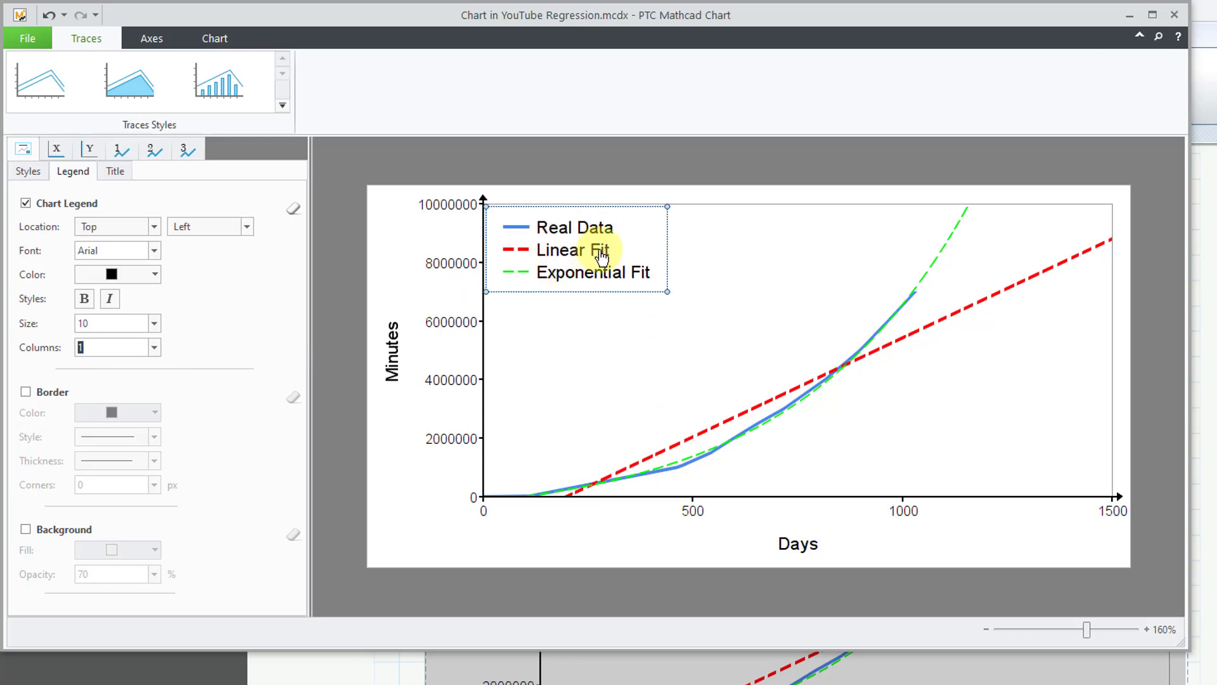
pyautogui.click(156, 324)
pyautogui.click(144, 341)
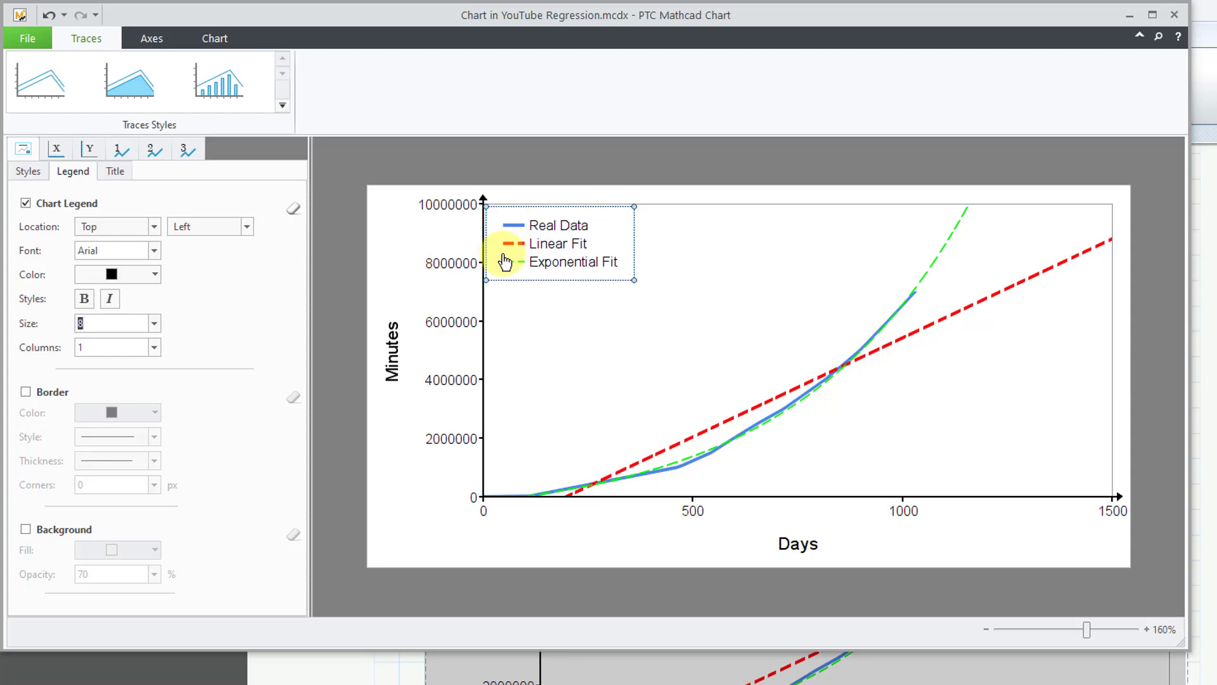
# - Close the chart editor and collapse the chart's input definitions in the worksheet
pyautogui.click(1152, 14)
pyautogui.click(900, 11)
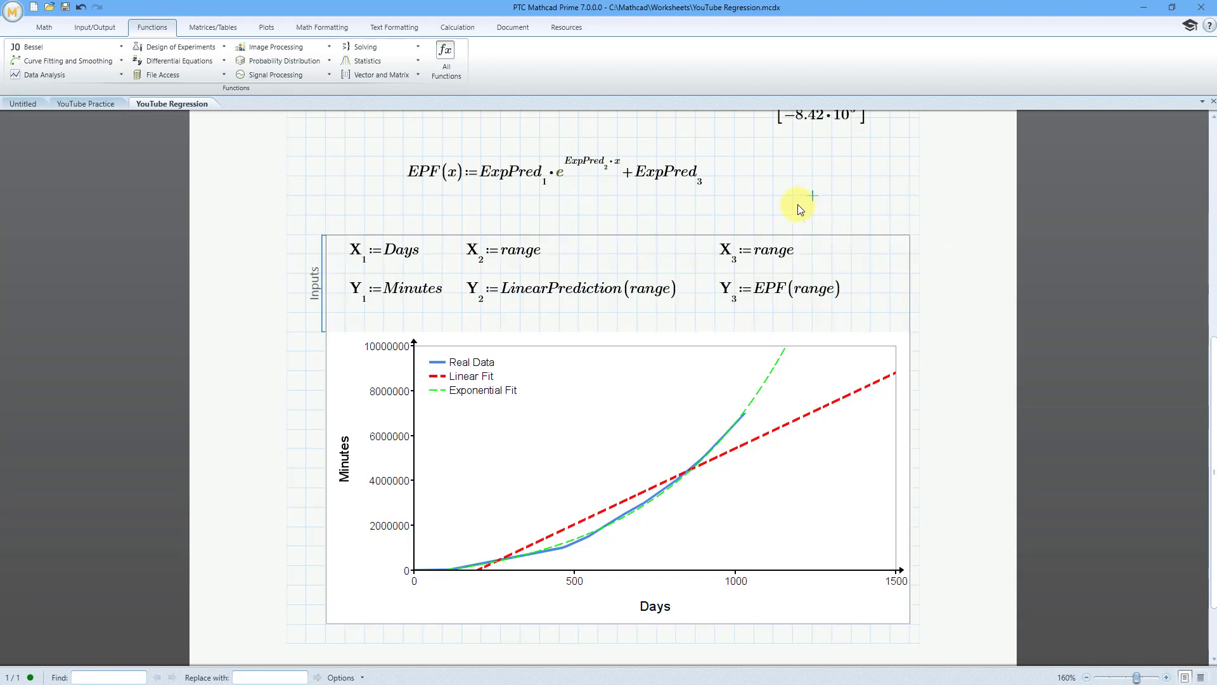
pyautogui.click(507, 250)
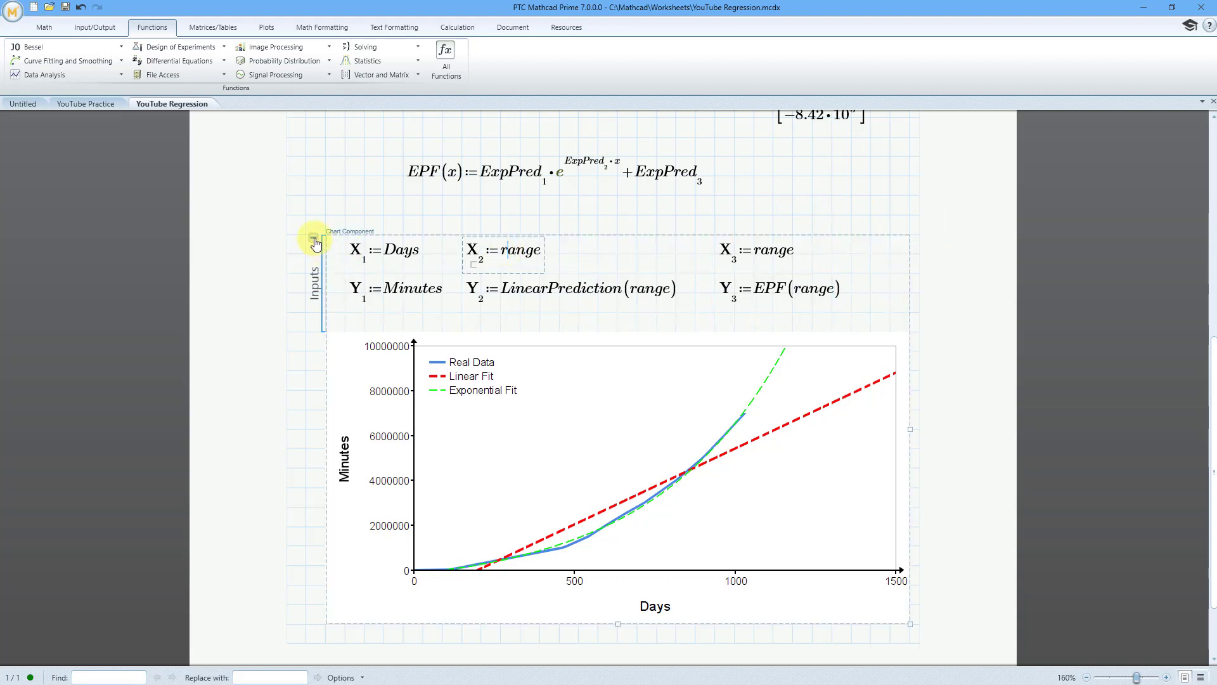
pyautogui.click(314, 238)
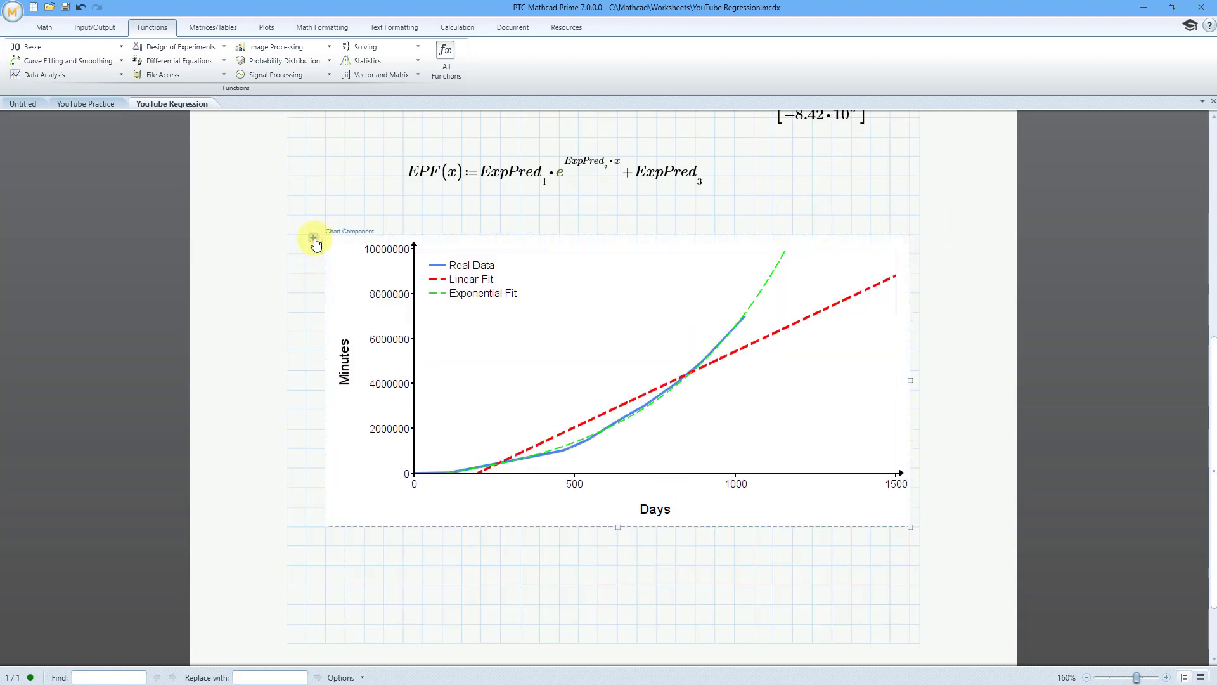
pyautogui.click(833, 215)
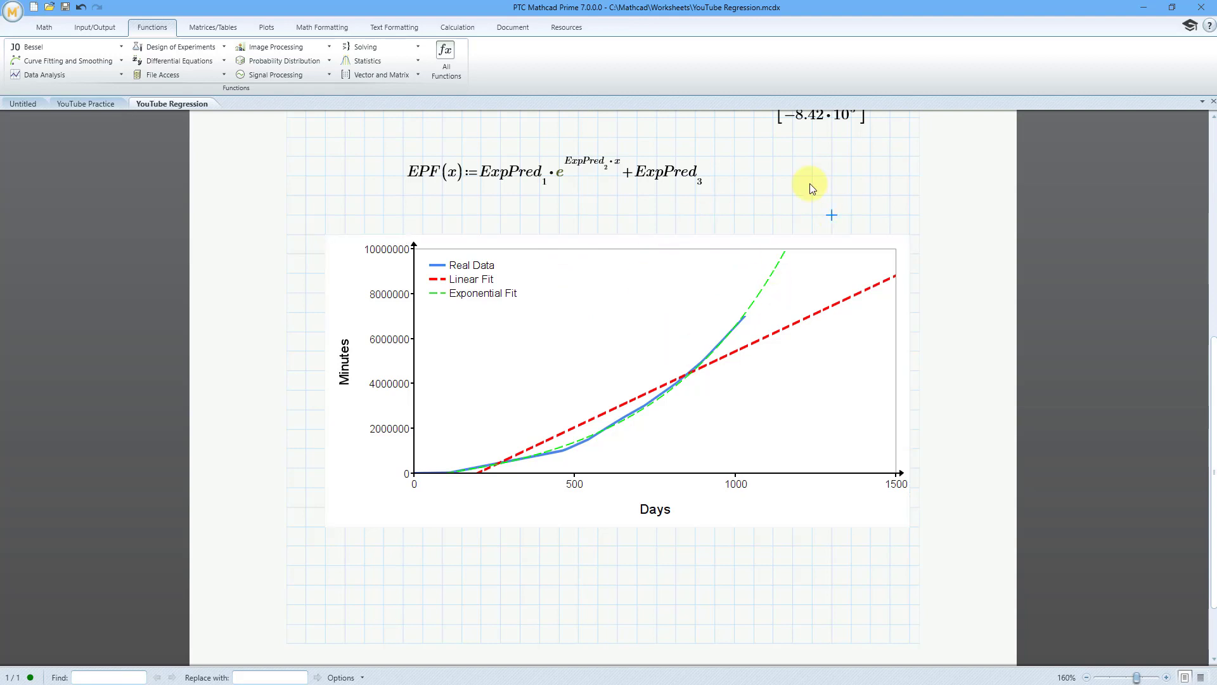